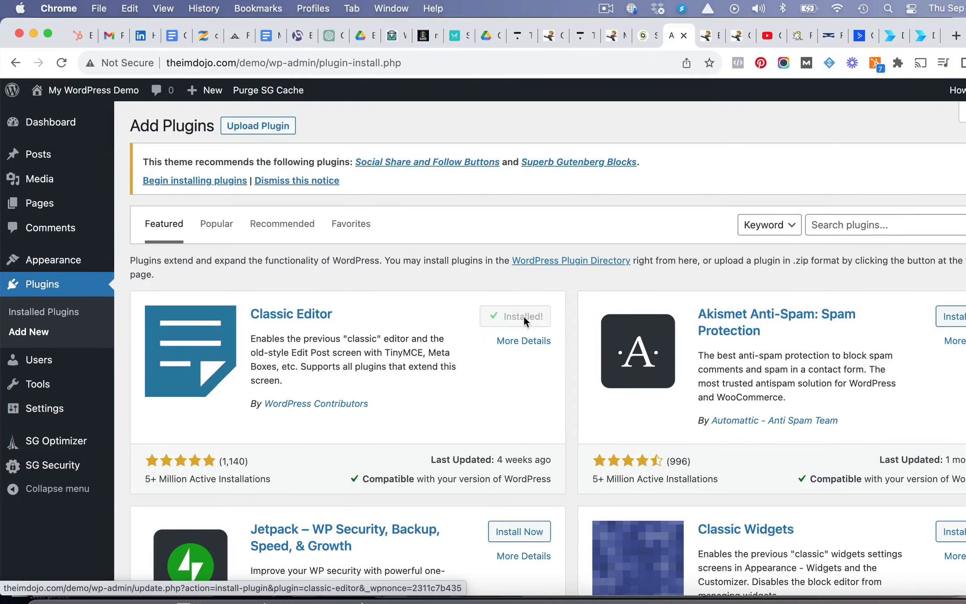
- Activate the Classic Editor plugin and open the post "Here is my title" for editing
left_click(525, 317)
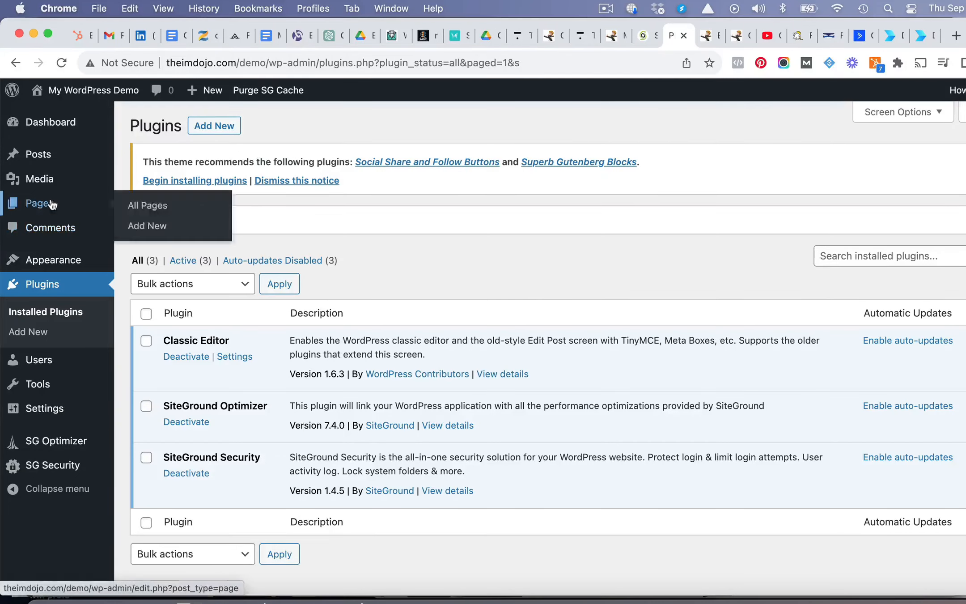
mouse_move(71, 160)
left_click(143, 158)
mouse_move(223, 312)
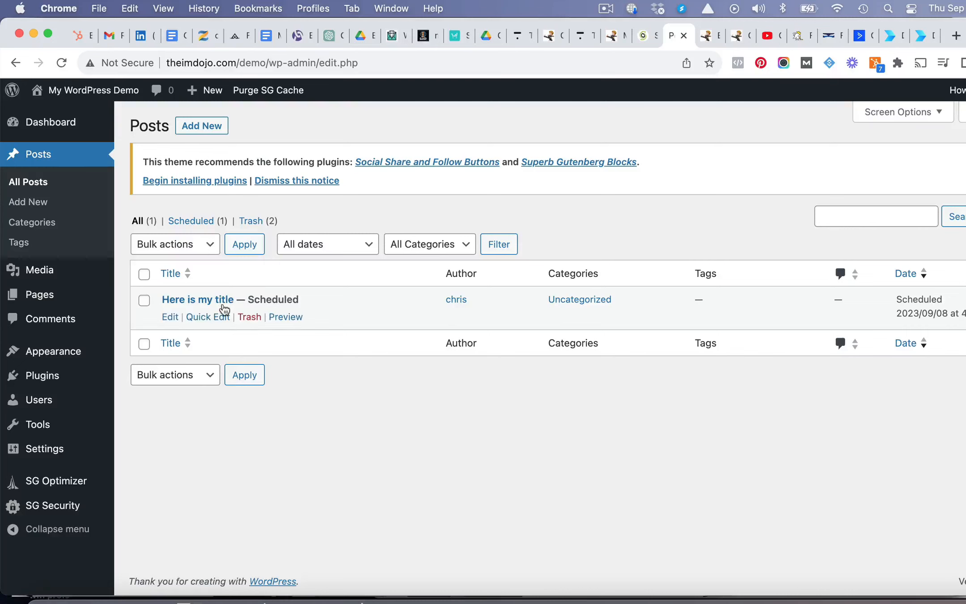
left_click(173, 318)
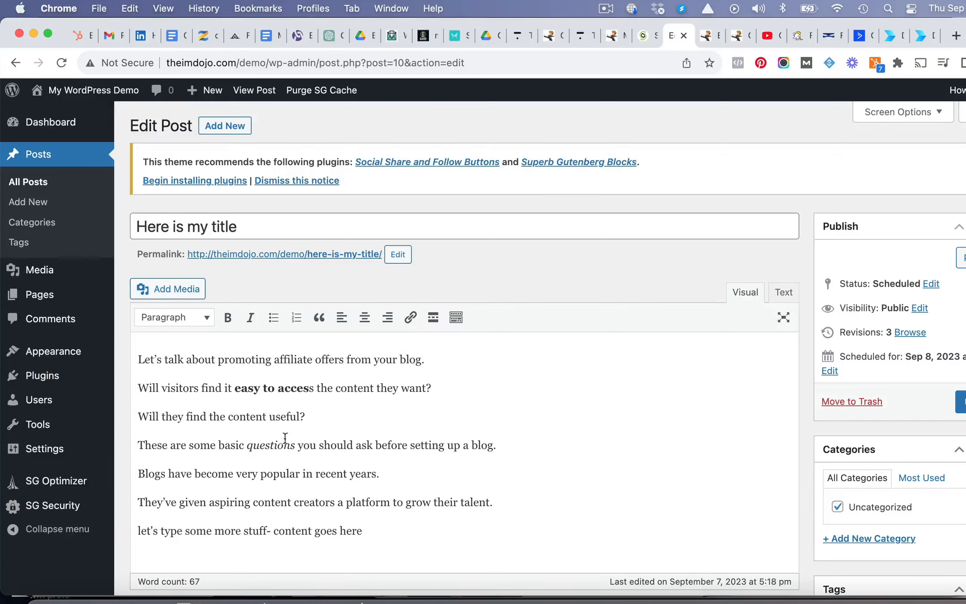
- Make the words "popular in recent" bold and the word "platform" italic in the post body
left_click_drag(260, 474, 347, 475)
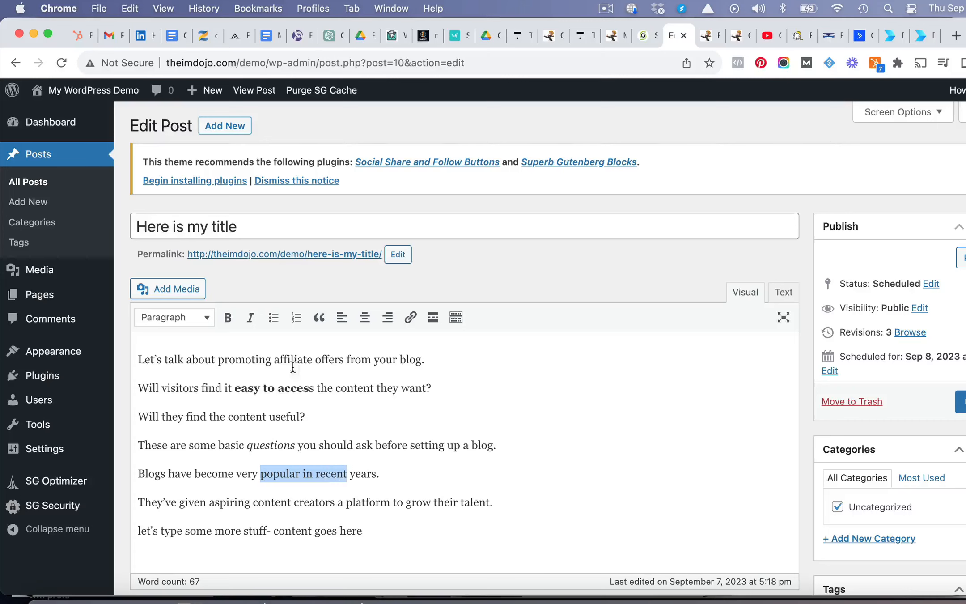
left_click(228, 317)
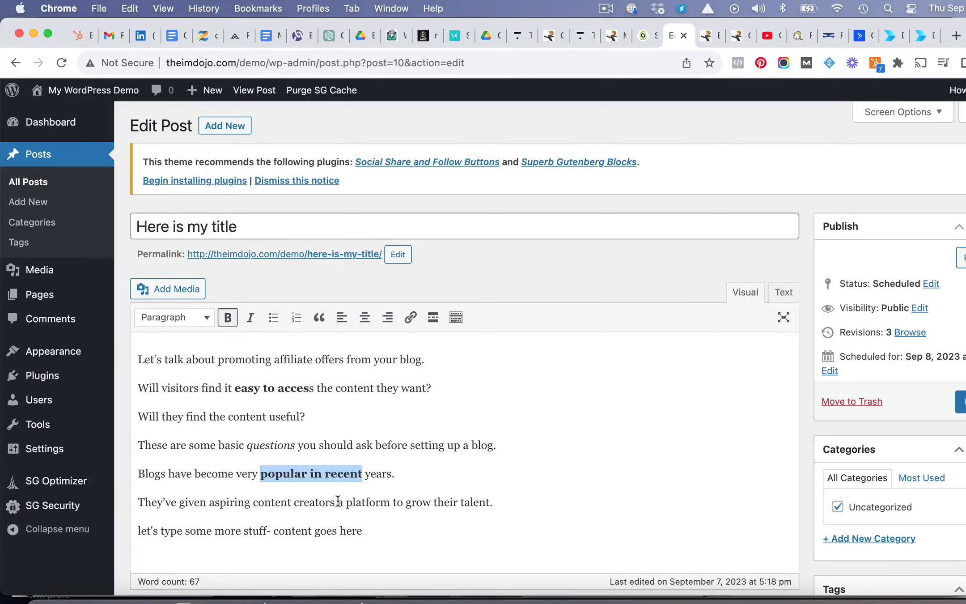
left_click_drag(346, 502, 388, 504)
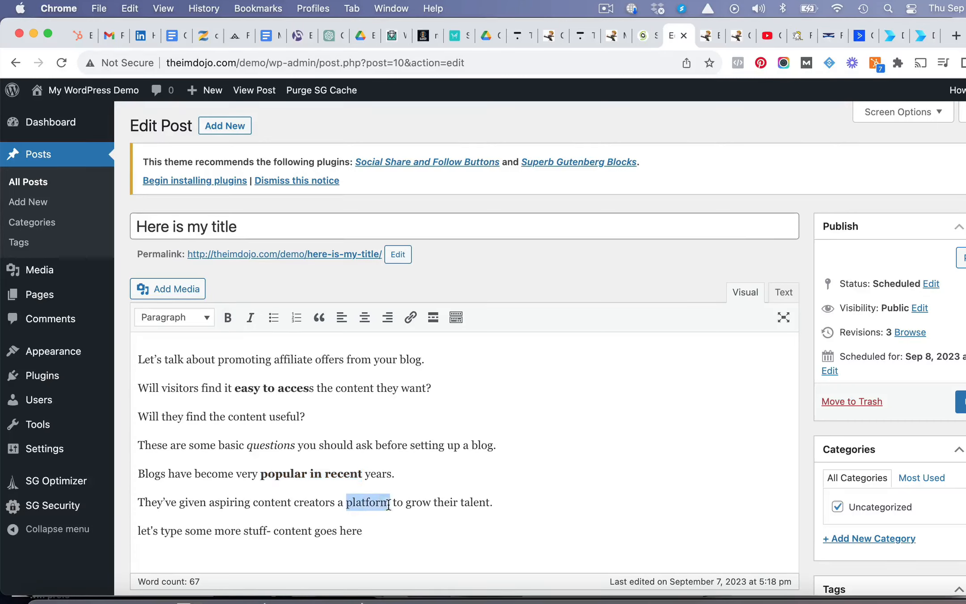
left_click(252, 318)
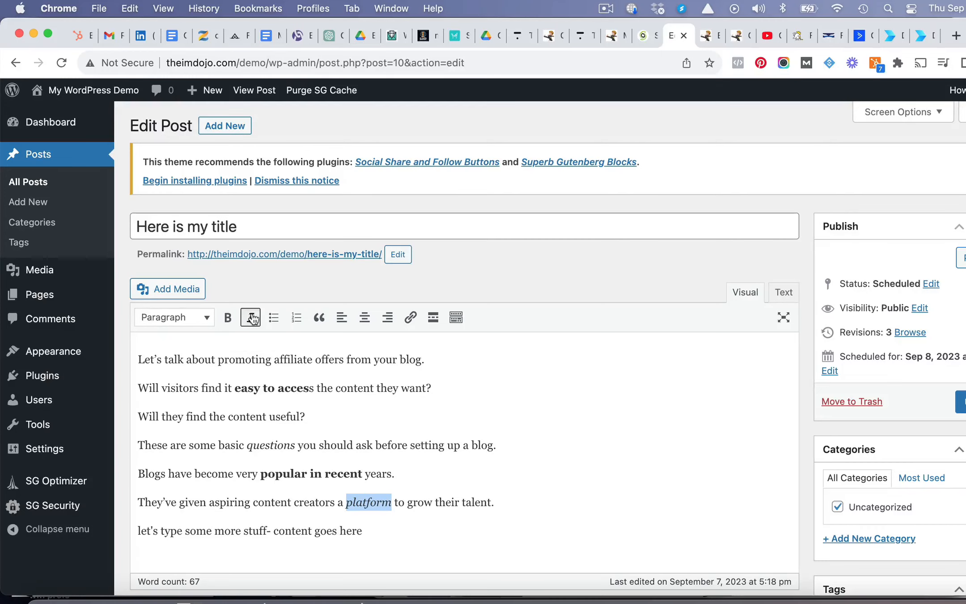
- Turn the three lines from "Will visitors find it" to "setting up a blog" into a bulleted list without empty bullets
scroll(468, 490, "down", 1)
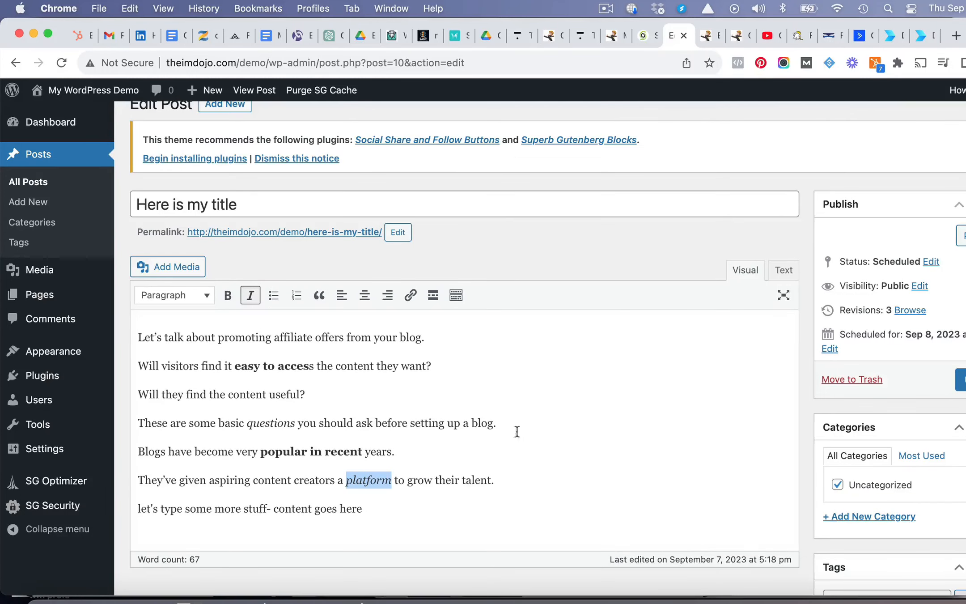
left_click_drag(500, 423, 122, 363)
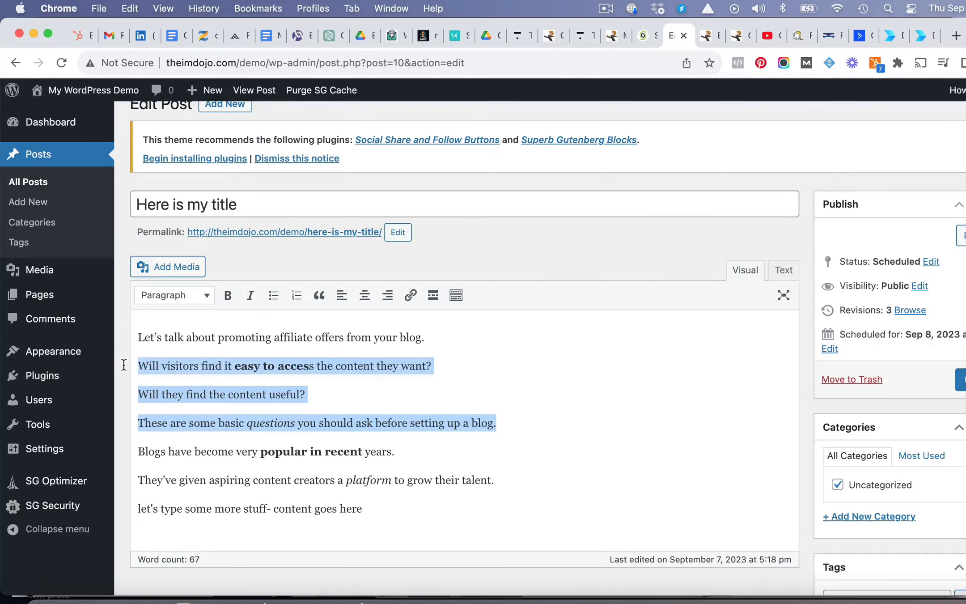
left_click(274, 296)
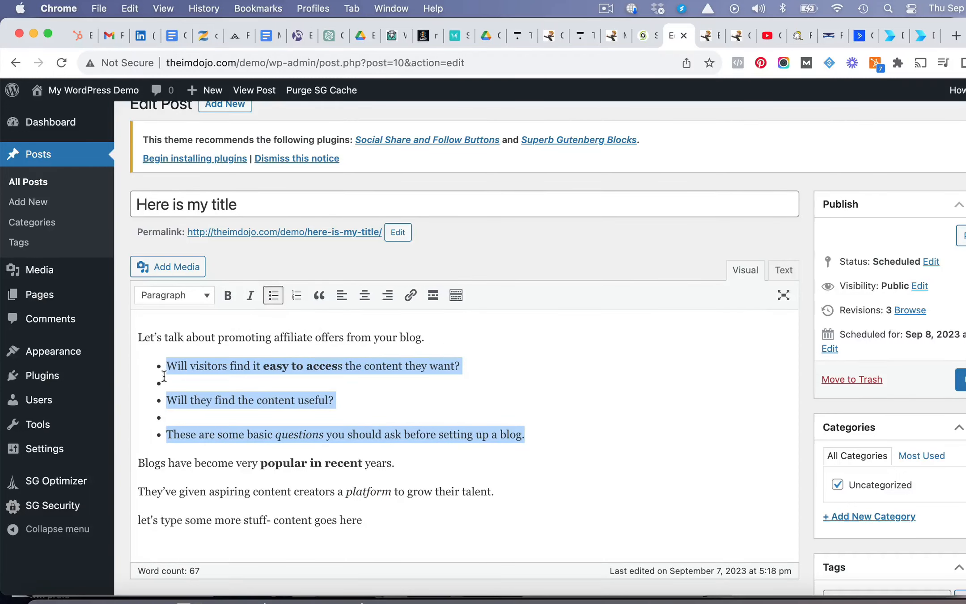
left_click(177, 383)
key("BackSpace")
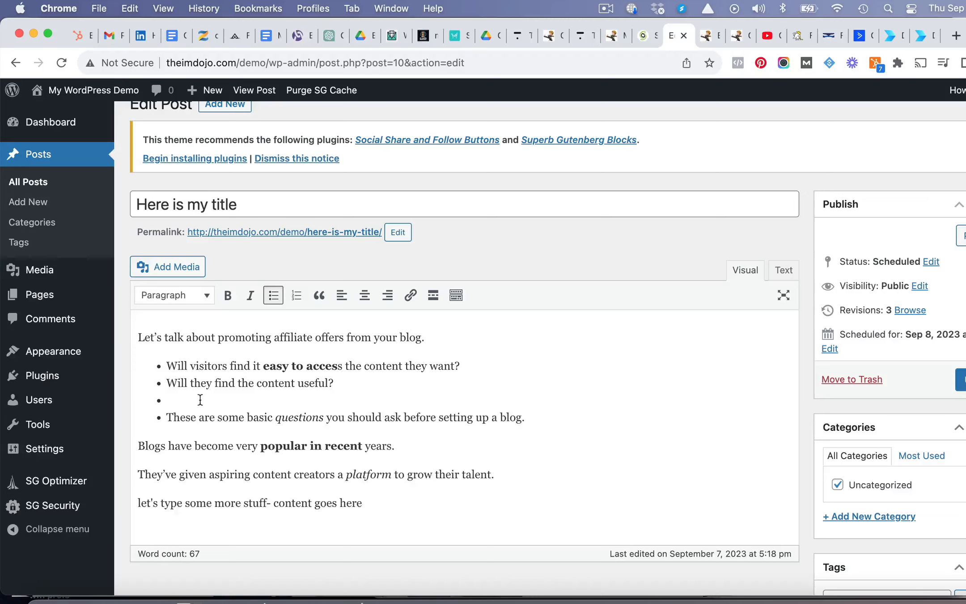
key("BackSpace")
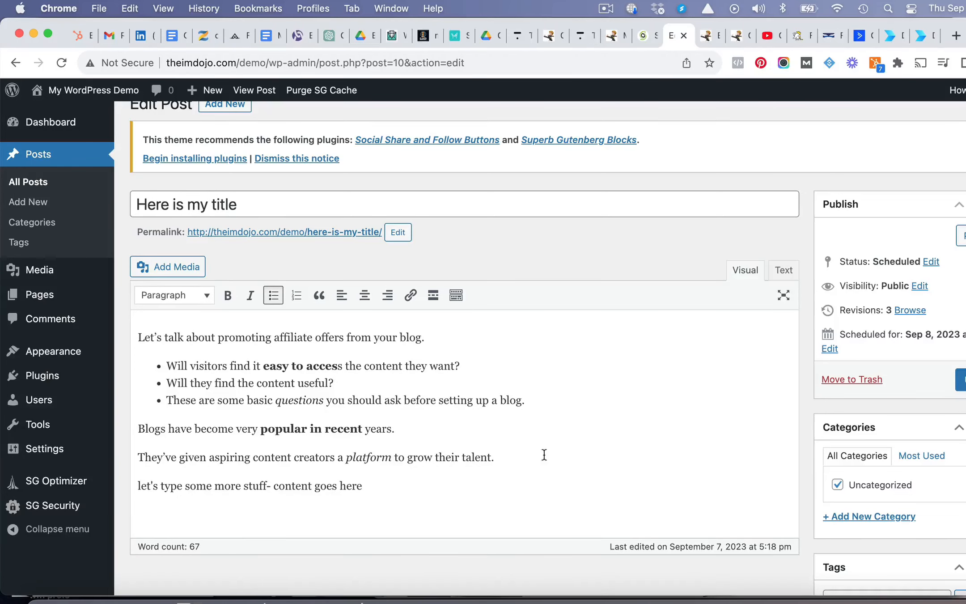
scroll(544, 455, "down", 1)
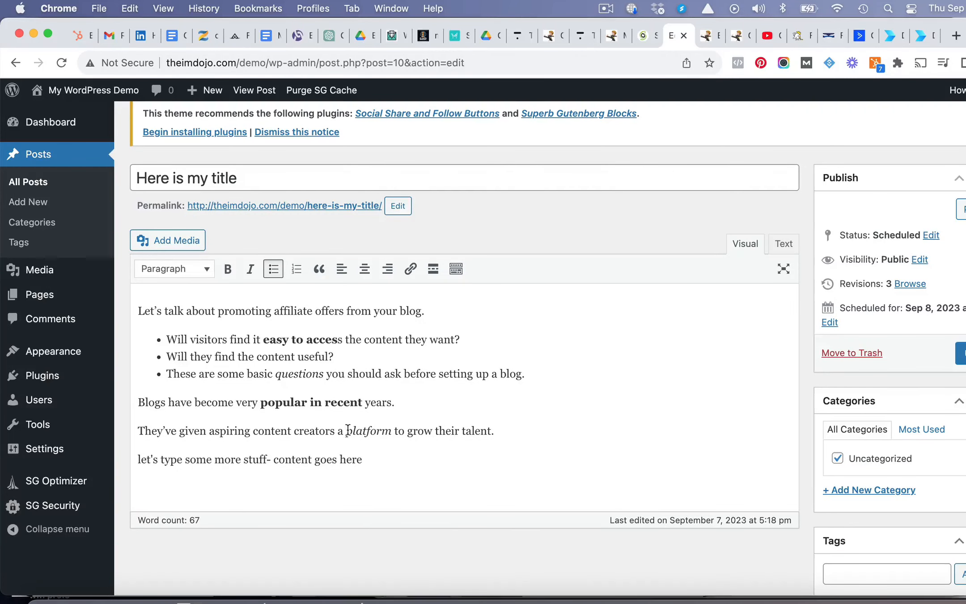
left_click_drag(348, 431, 429, 432)
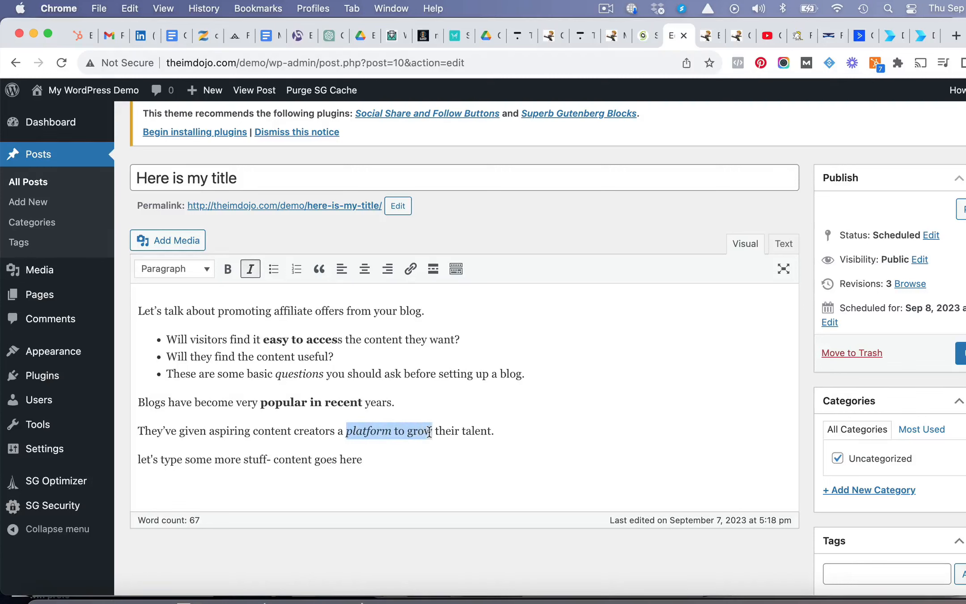
left_click(412, 270)
type("https://google.com")
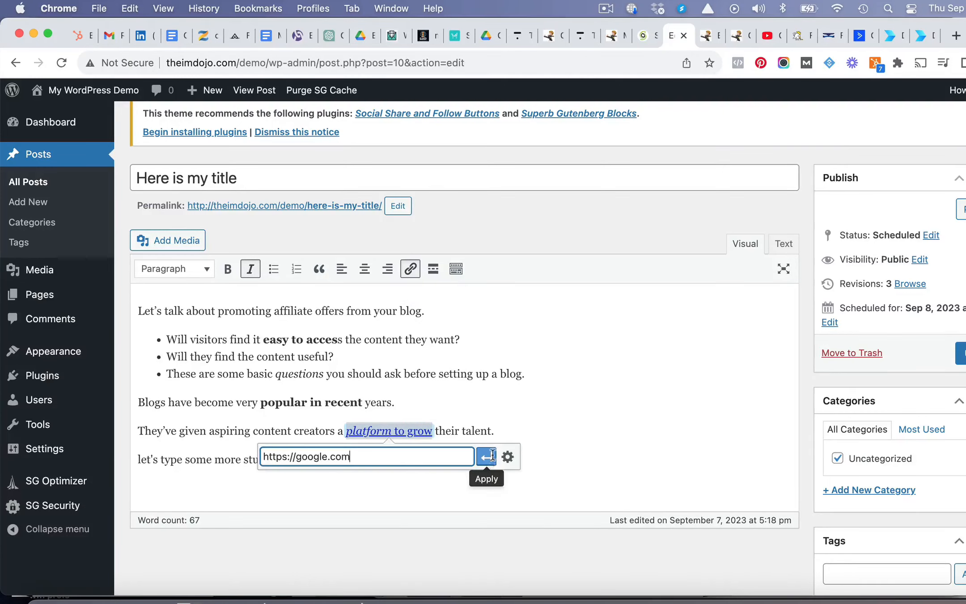
left_click(488, 456)
left_click(595, 431)
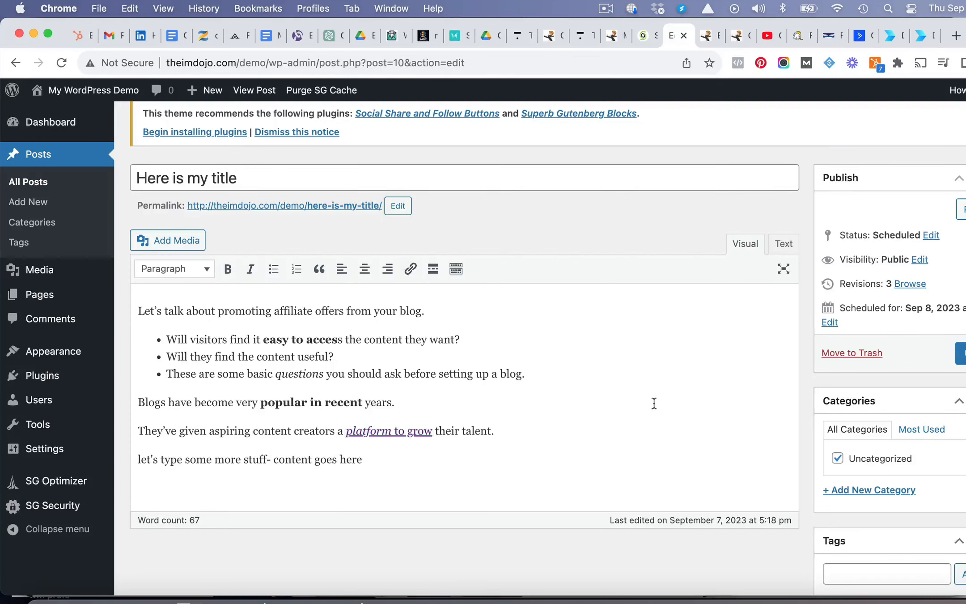
- Update the post and preview its formatting on the live site layout
scroll(652, 402, "down", 1)
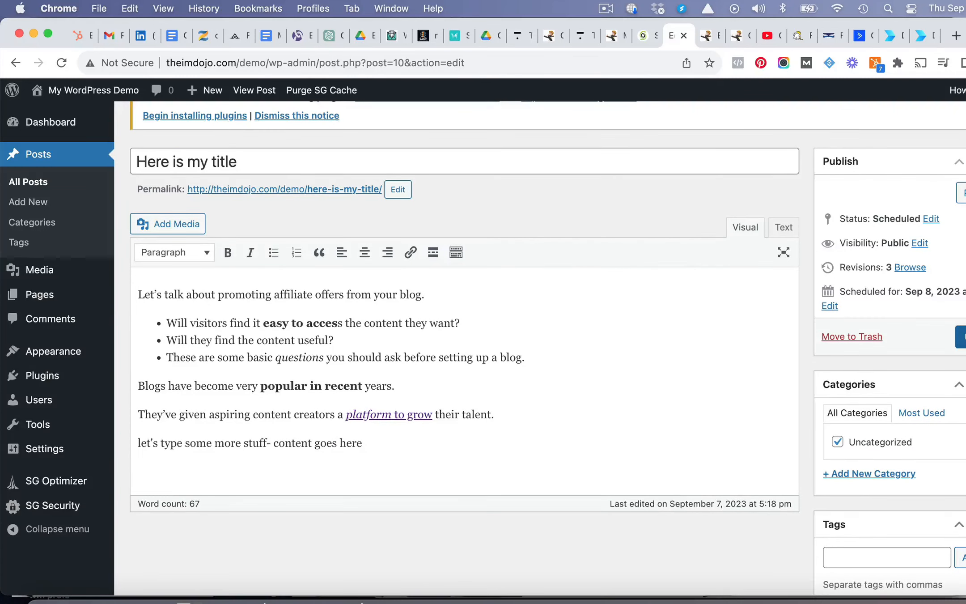
left_click(960, 336)
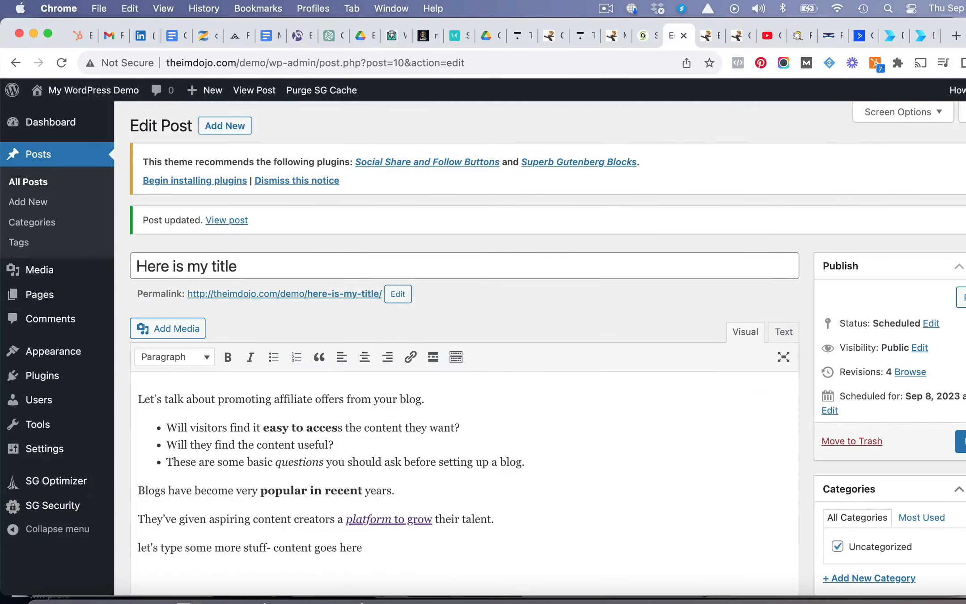
left_click(962, 297)
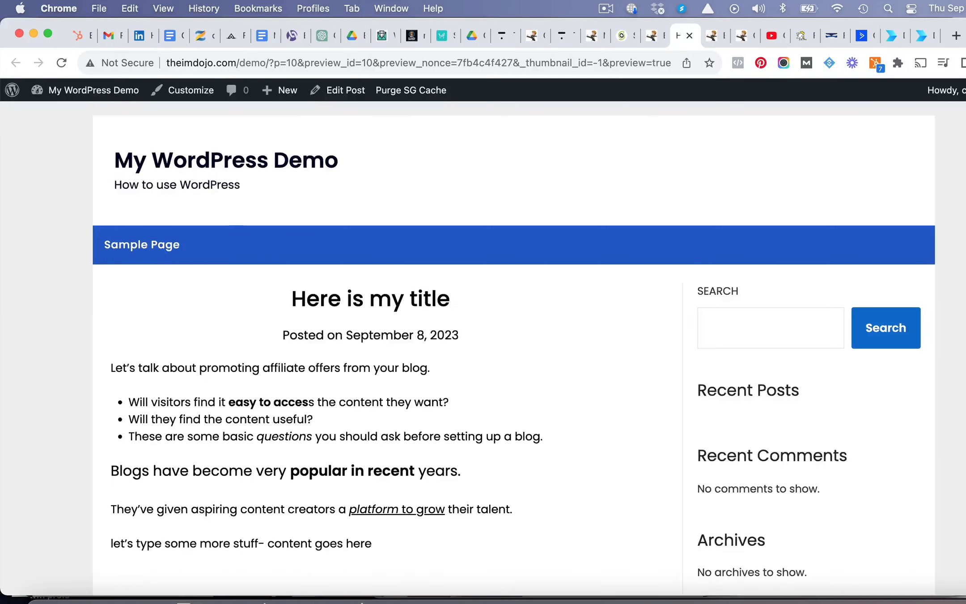
scroll(642, 318, "down", 2)
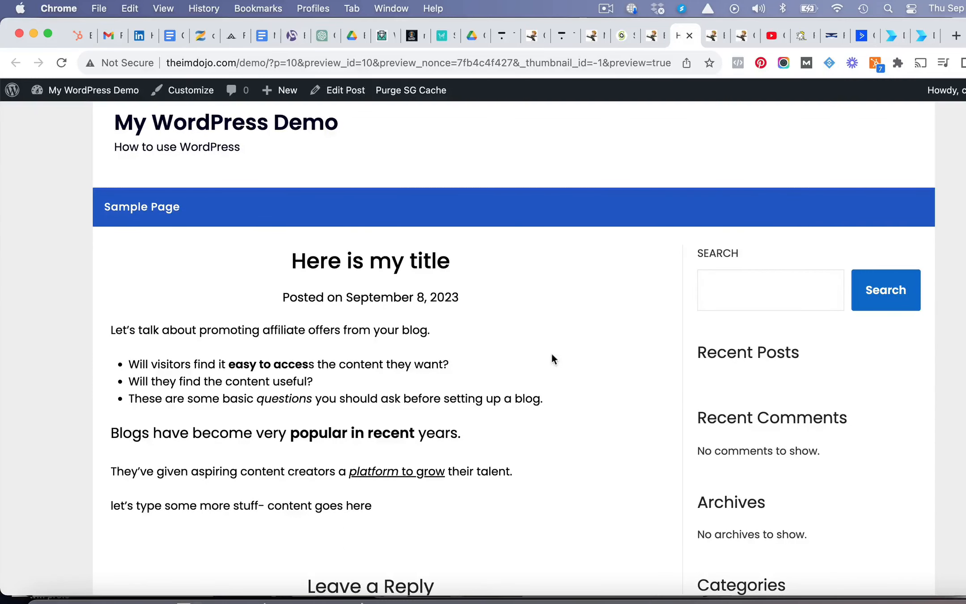
scroll(553, 358, "up", 2)
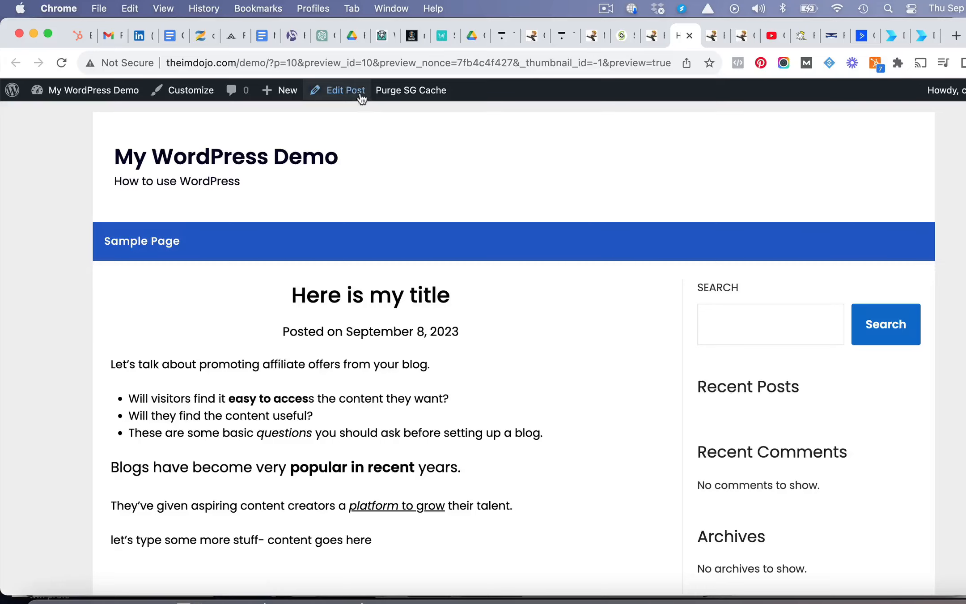
- Return to editing the post, reschedule its publication to October 8, 2023, and save the new schedule
left_click(361, 92)
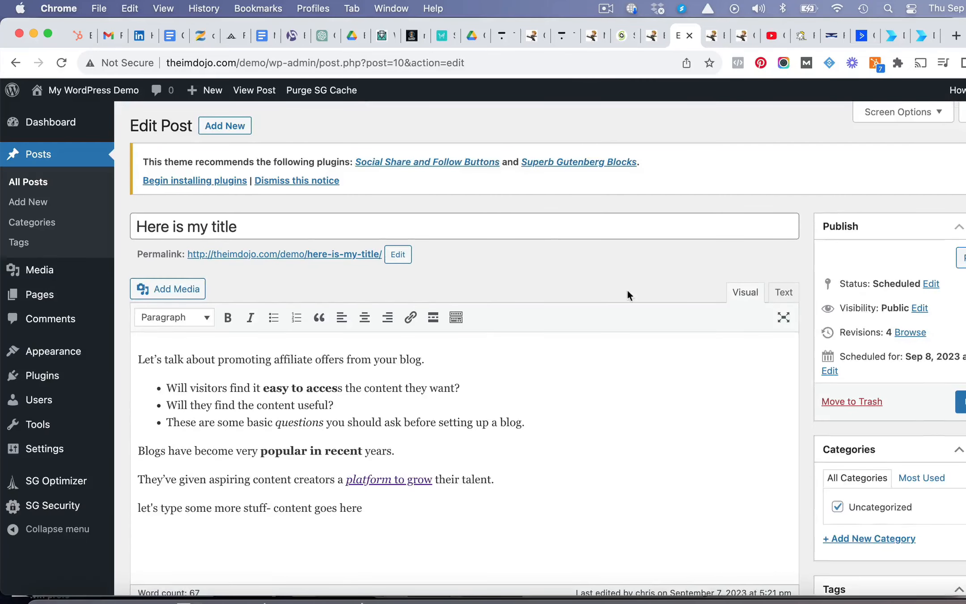
scroll(627, 291, "down", 1)
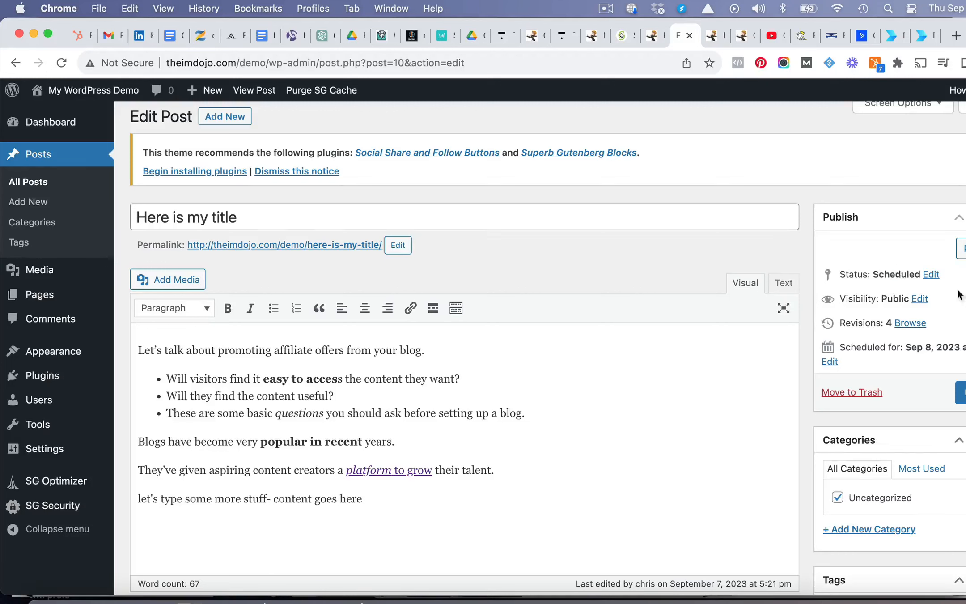
left_click(932, 274)
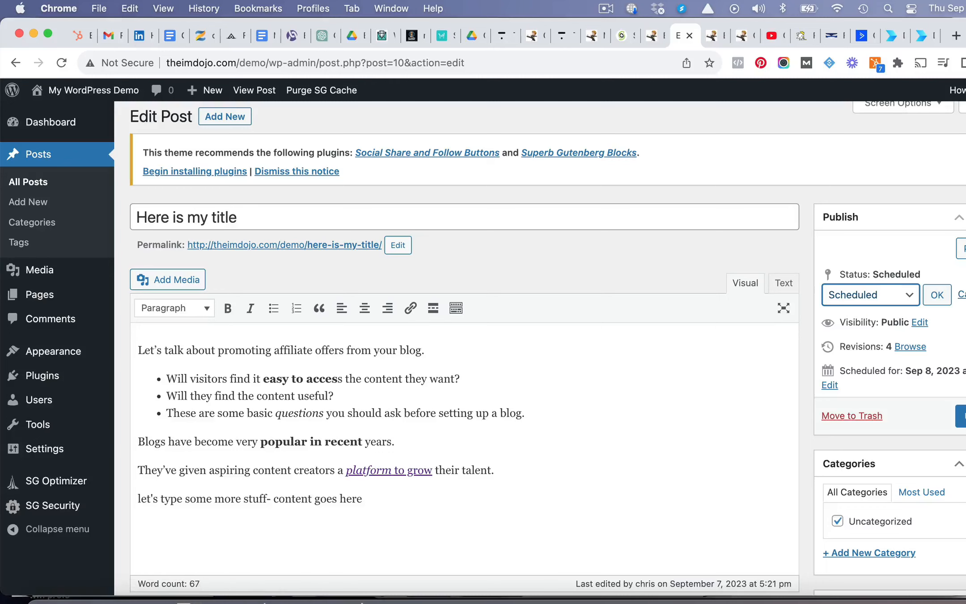
left_click(830, 385)
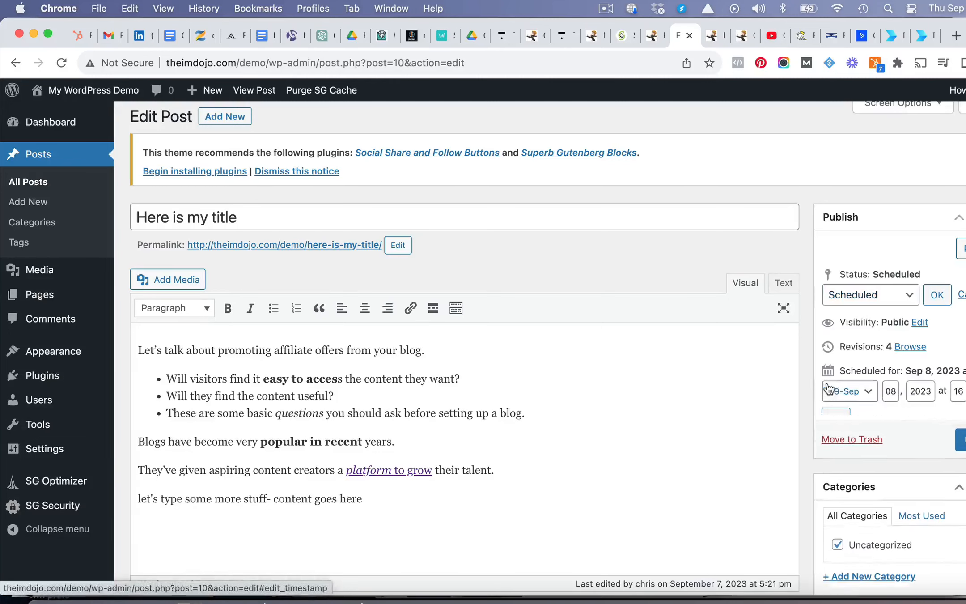
left_click(875, 395)
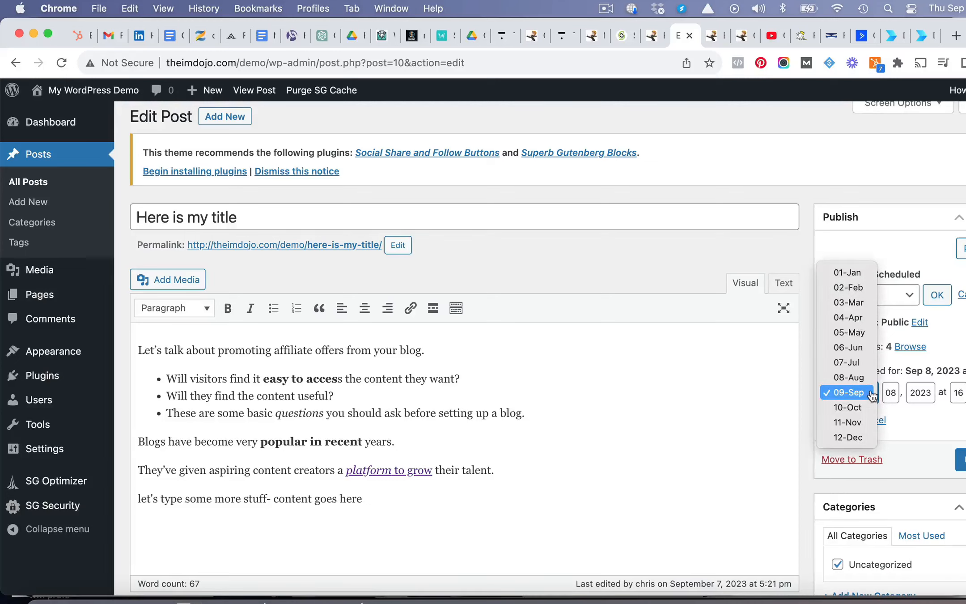
left_click(862, 407)
left_click(837, 420)
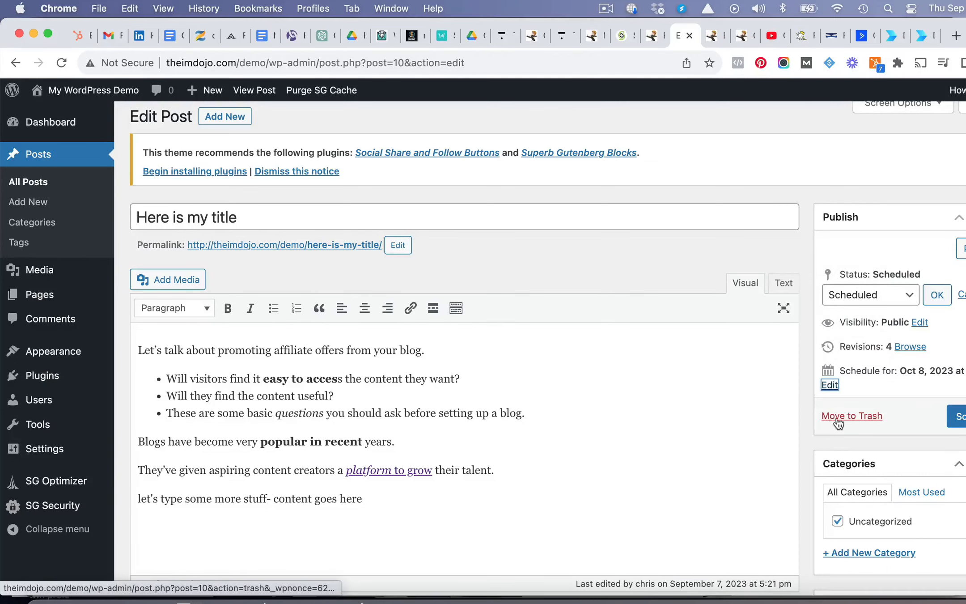
left_click(956, 416)
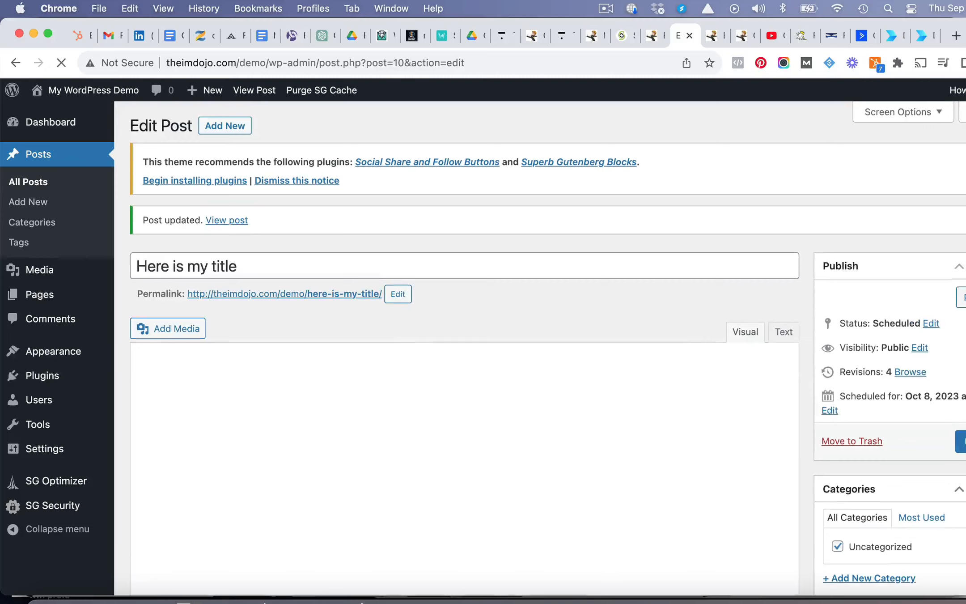
- Add a new category named "Affiliate Marketing" to the post and deselect Uncategorized
scroll(879, 260, "down", 1)
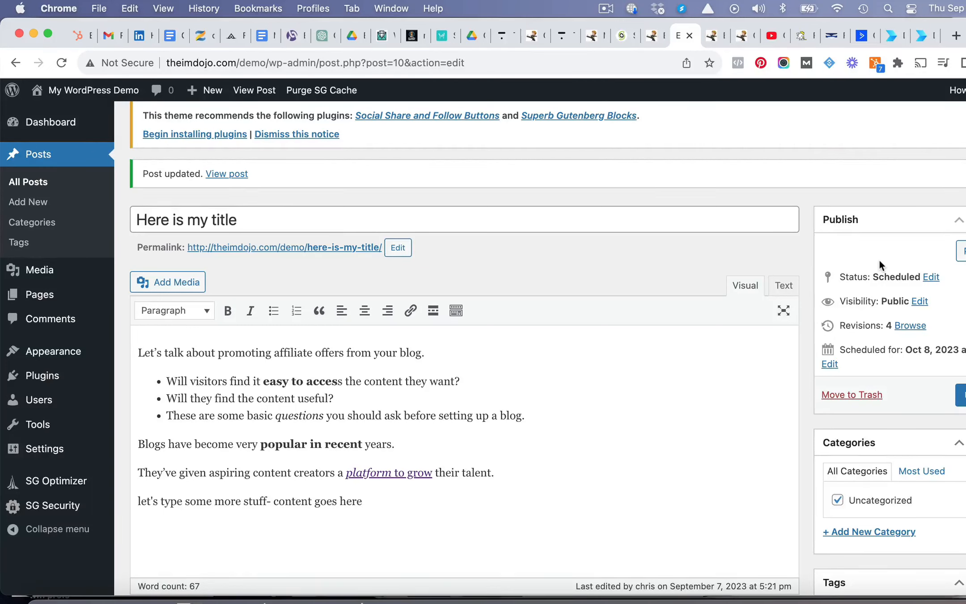
scroll(879, 260, "down", 5)
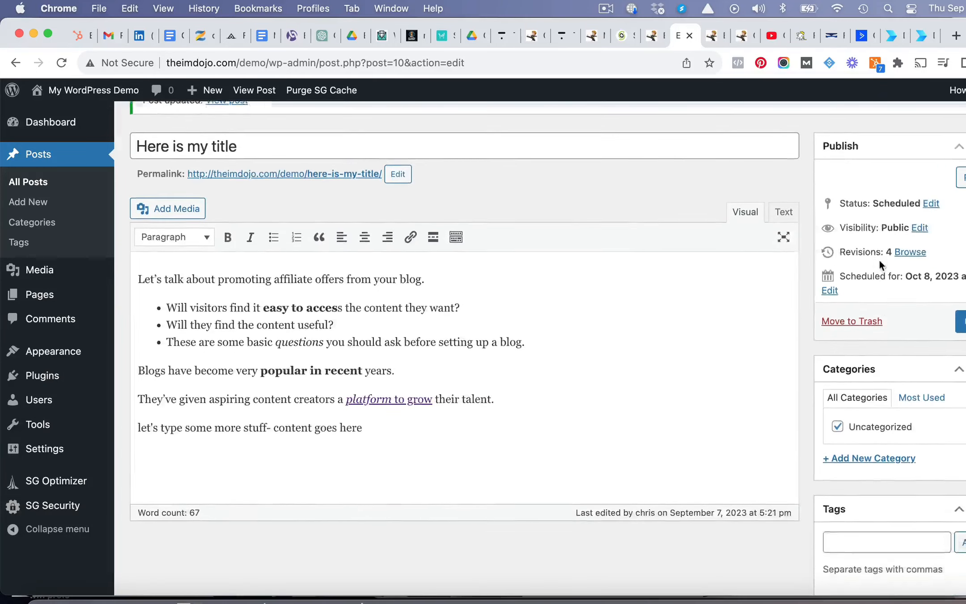
scroll(880, 261, "up", 2)
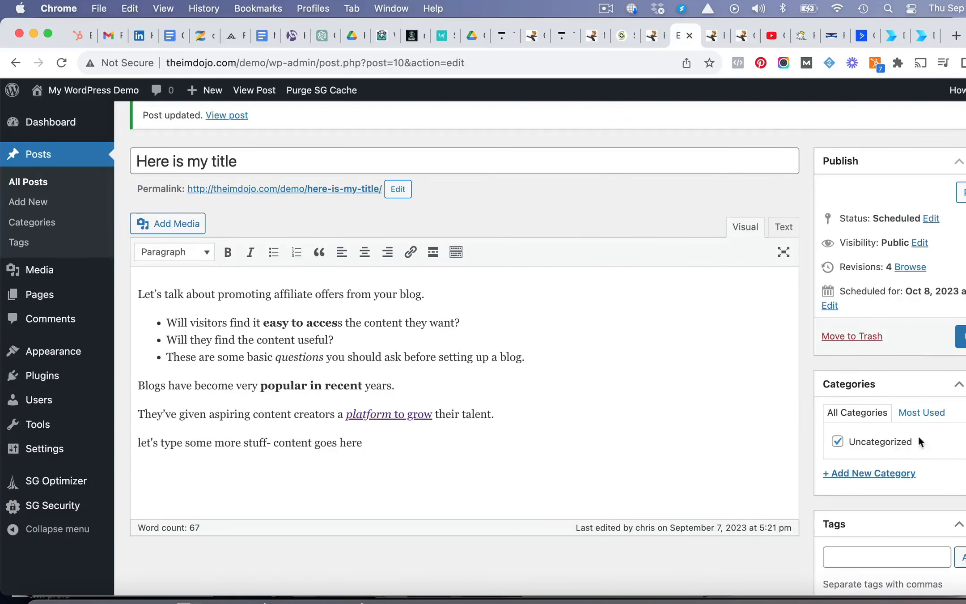
scroll(712, 368, "up", 2)
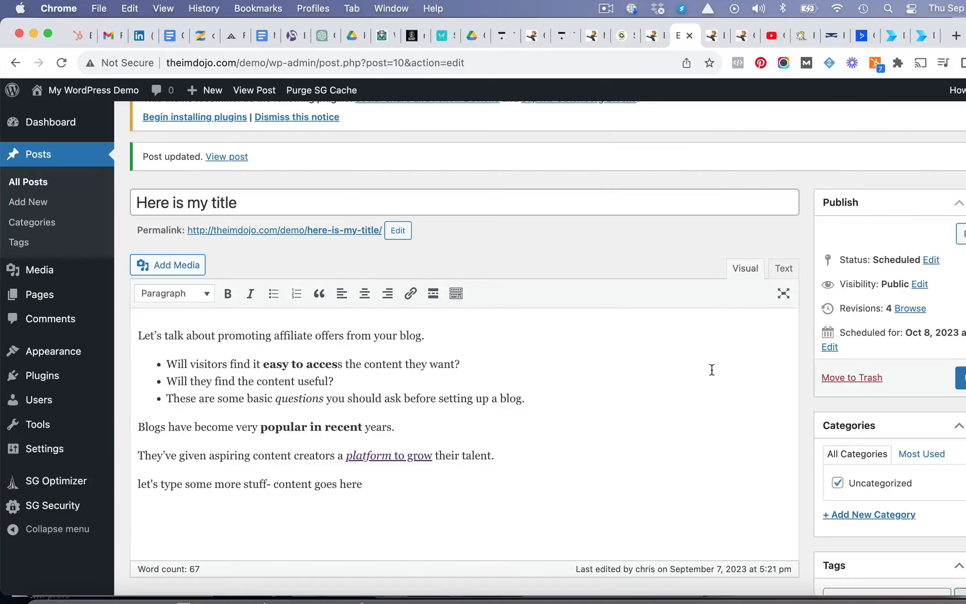
scroll(712, 369, "down", 5)
scroll(711, 370, "up", 4)
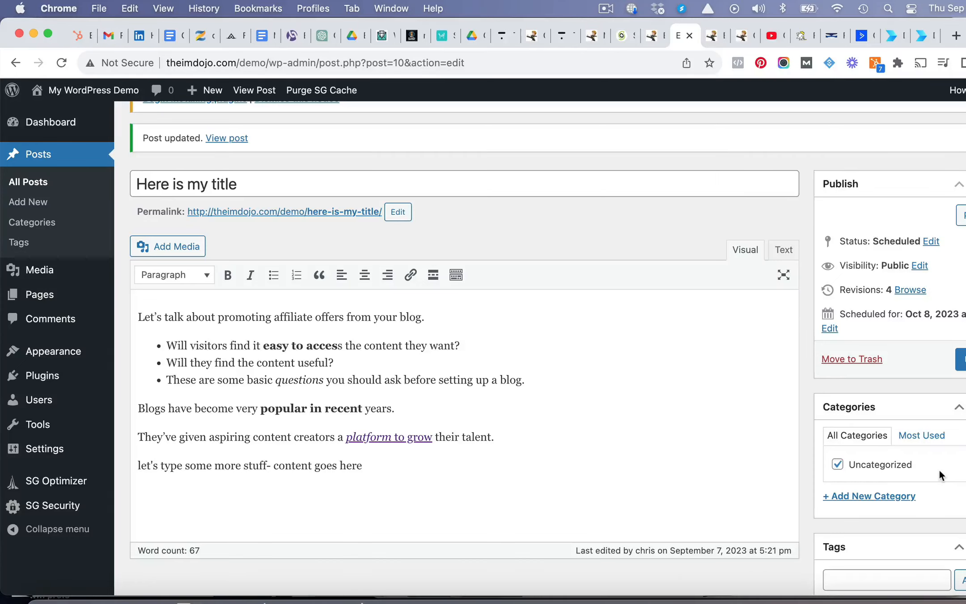
left_click(859, 501)
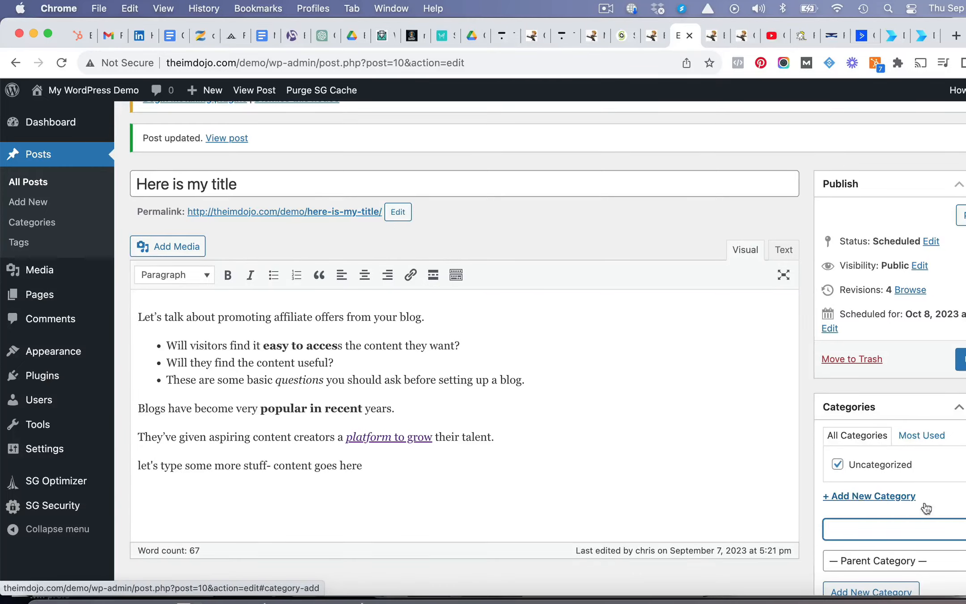
scroll(953, 494, "down", 2)
type("Affiliate Marketing")
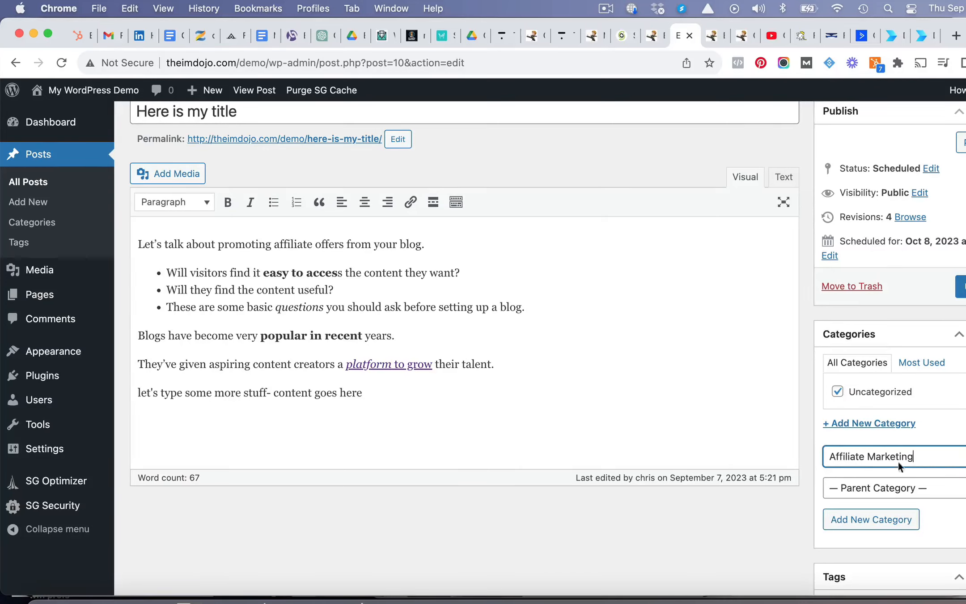
left_click(837, 392)
left_click(893, 521)
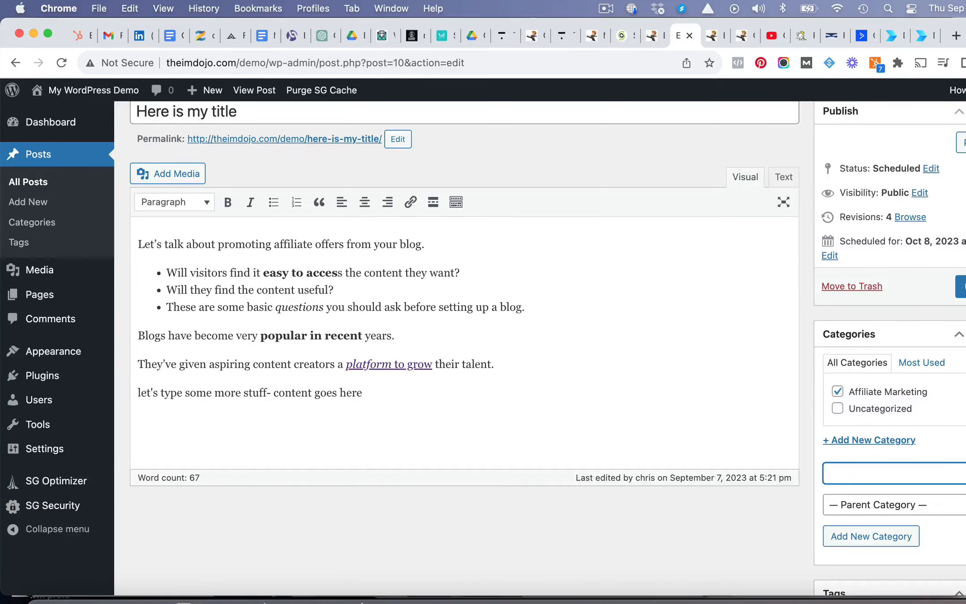
- Add the tags "affiliate offers" and "blog" to the post
scroll(884, 374, "down", 6)
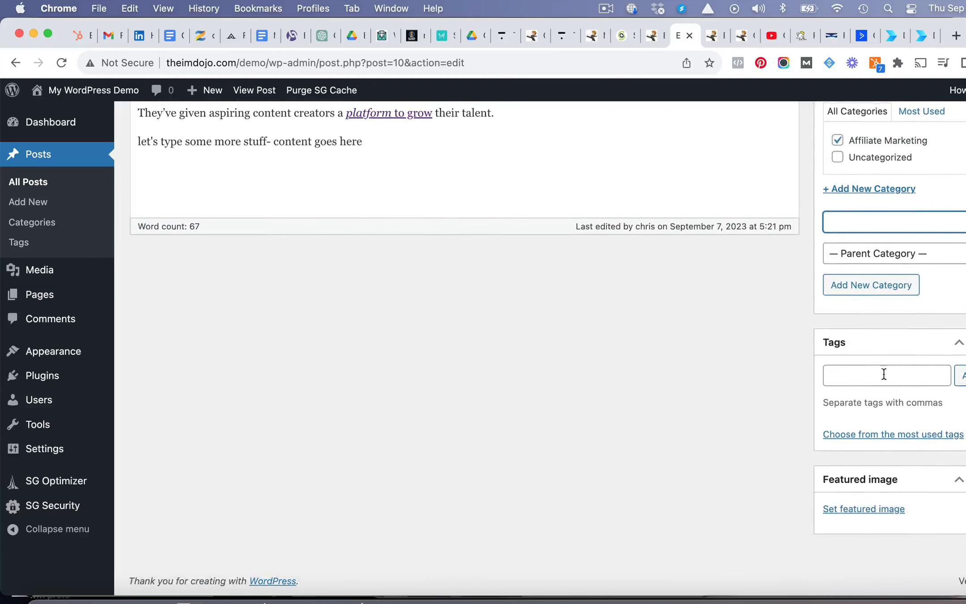
left_click(880, 371)
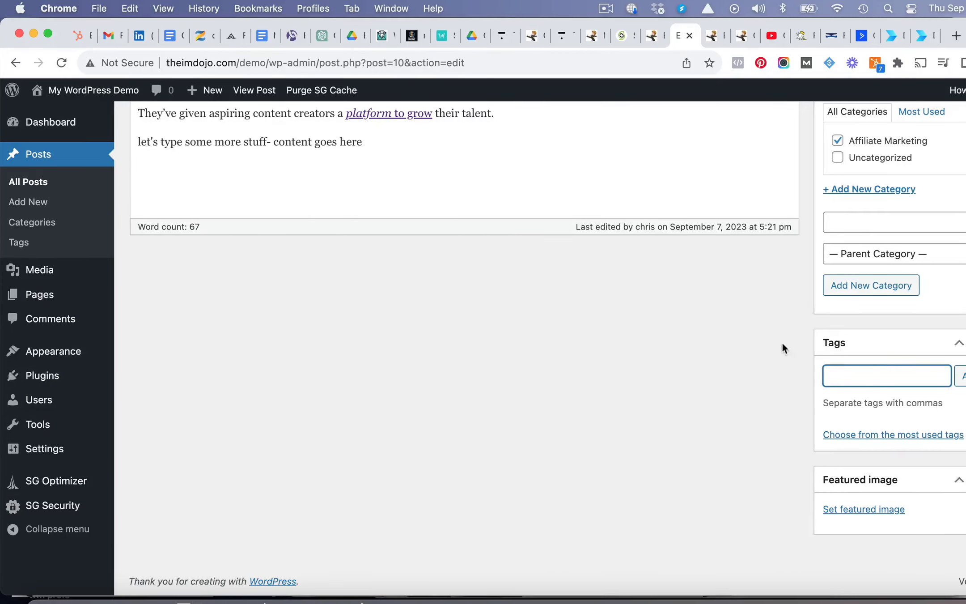
scroll(765, 365, "up", 10)
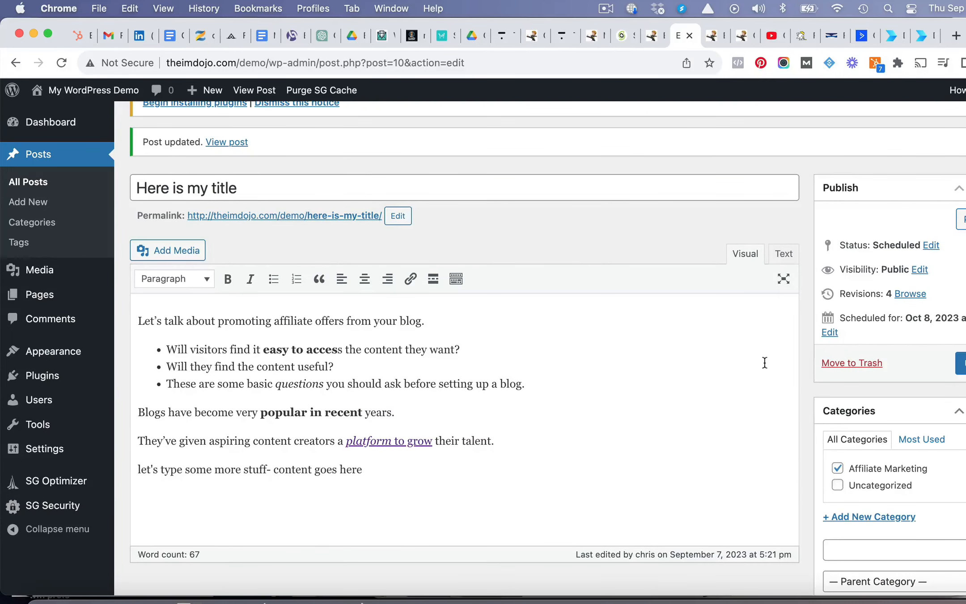
scroll(681, 348, "down", 8)
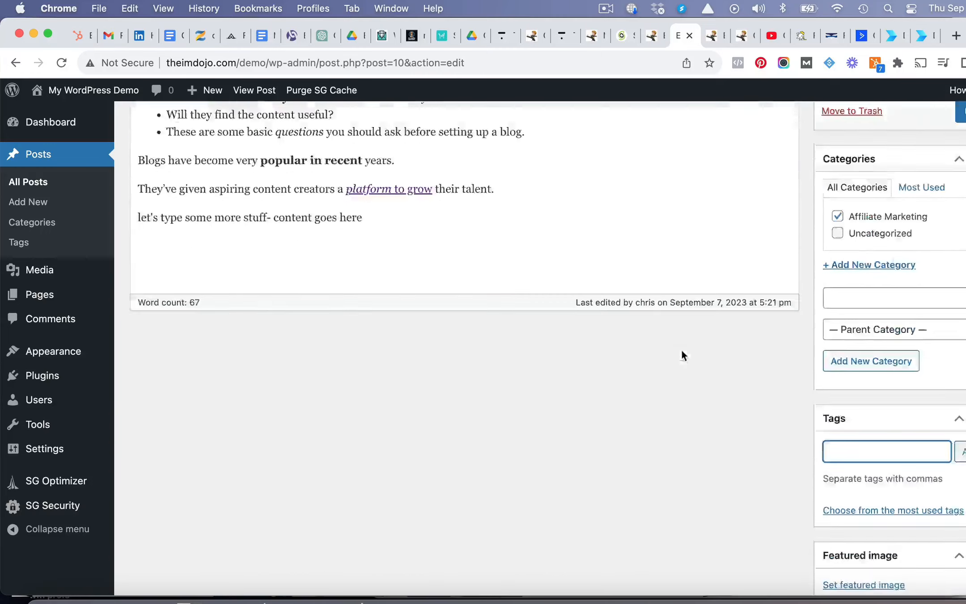
type("affiliate ooo")
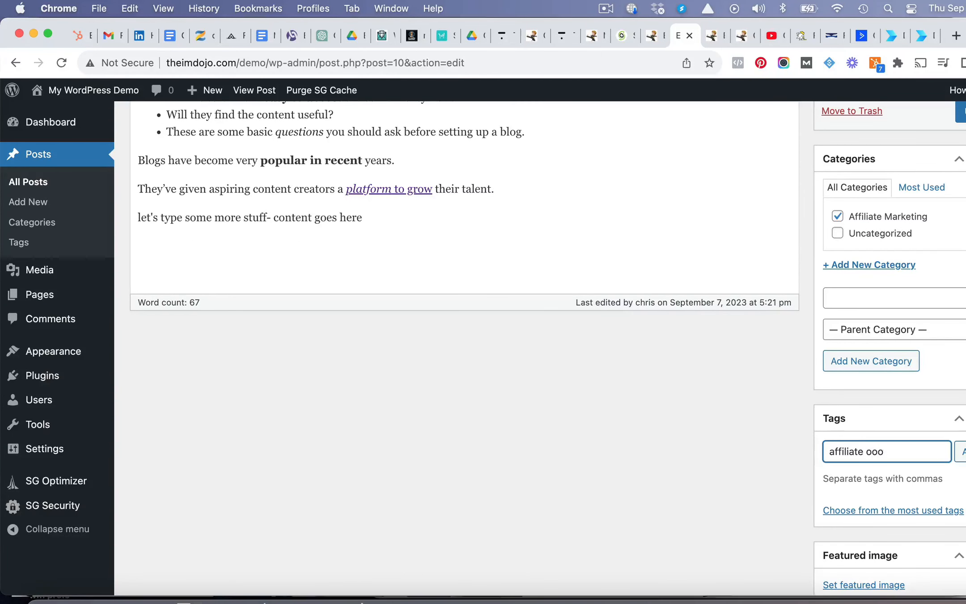
type("ffers")
left_click(962, 451)
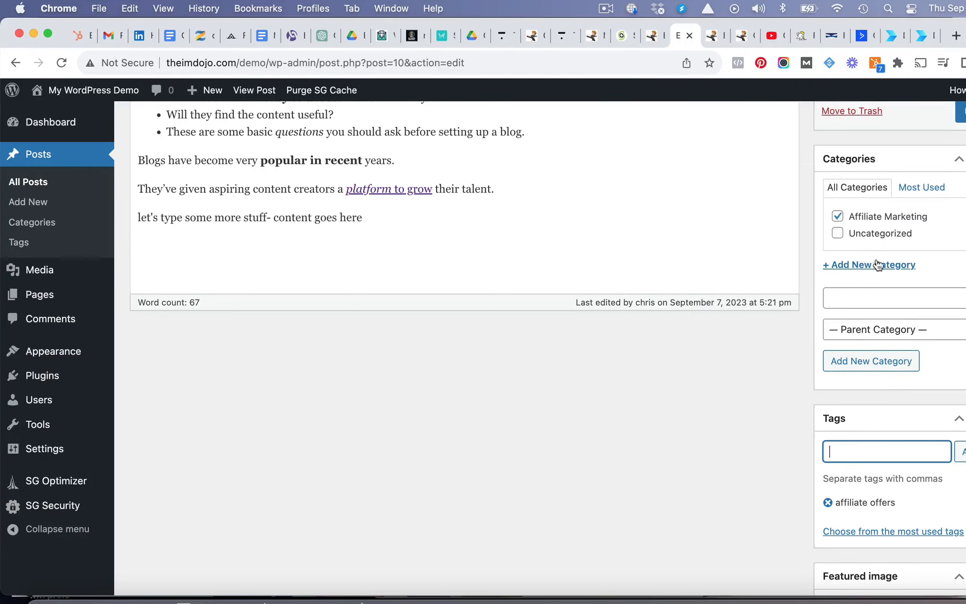
scroll(639, 346, "up", 5)
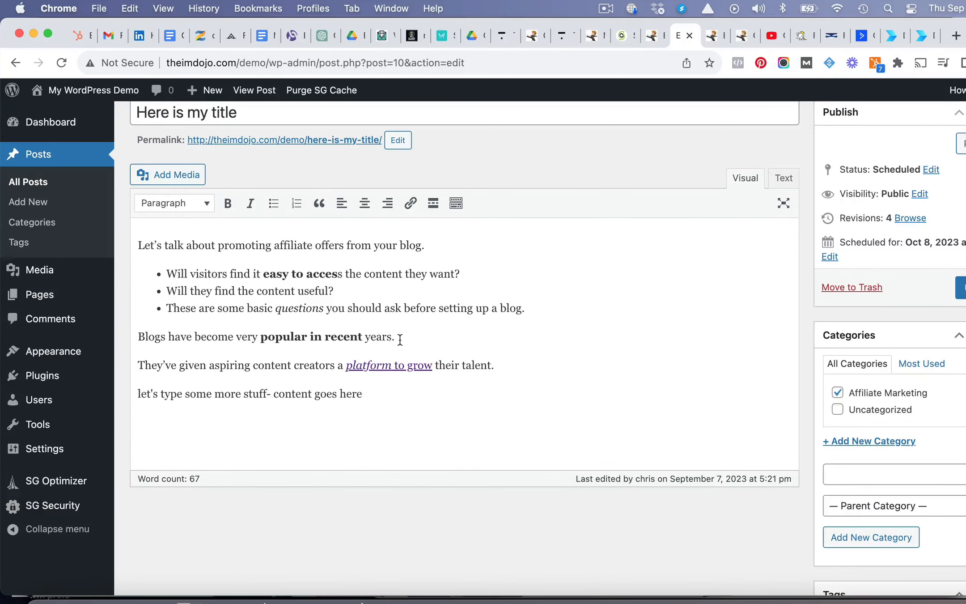
scroll(581, 315, "down", 6)
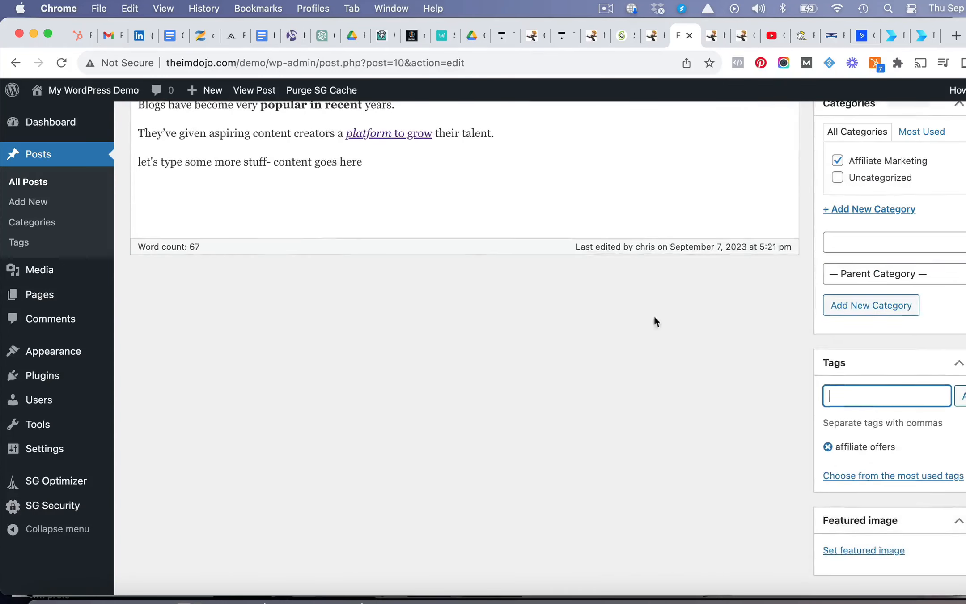
type("blog")
key("Return")
- Upload how-to-install-wordpress.png from the "my tutorial videos" folder and set it as the post's featured image
scroll(914, 501, "down", 2)
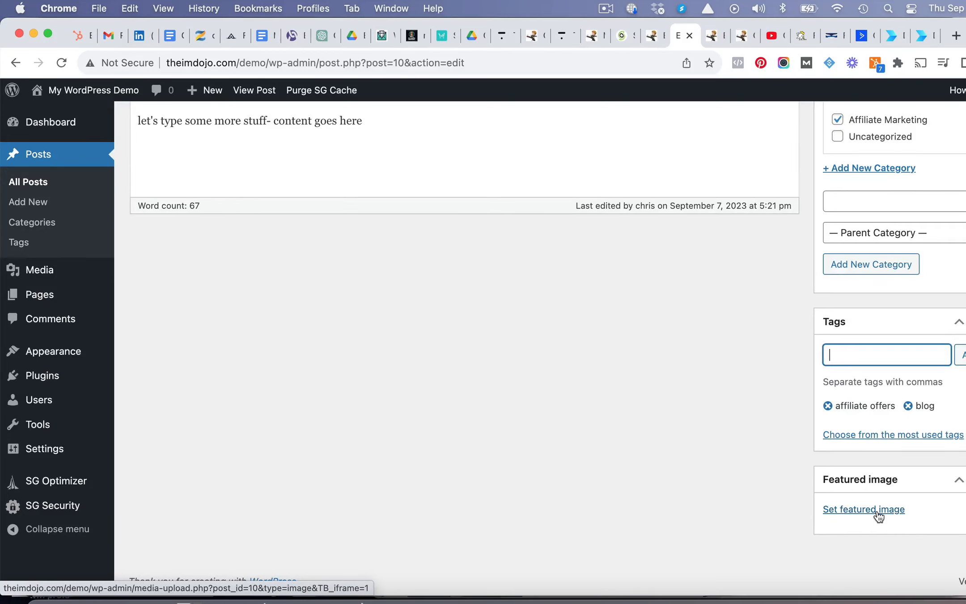
left_click(877, 510)
left_click(524, 349)
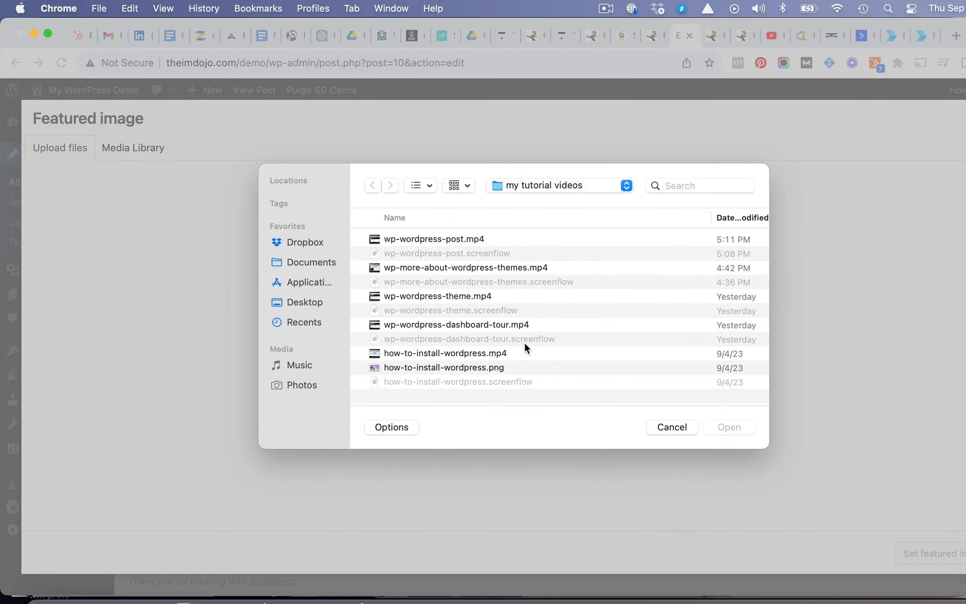
double_click(470, 368)
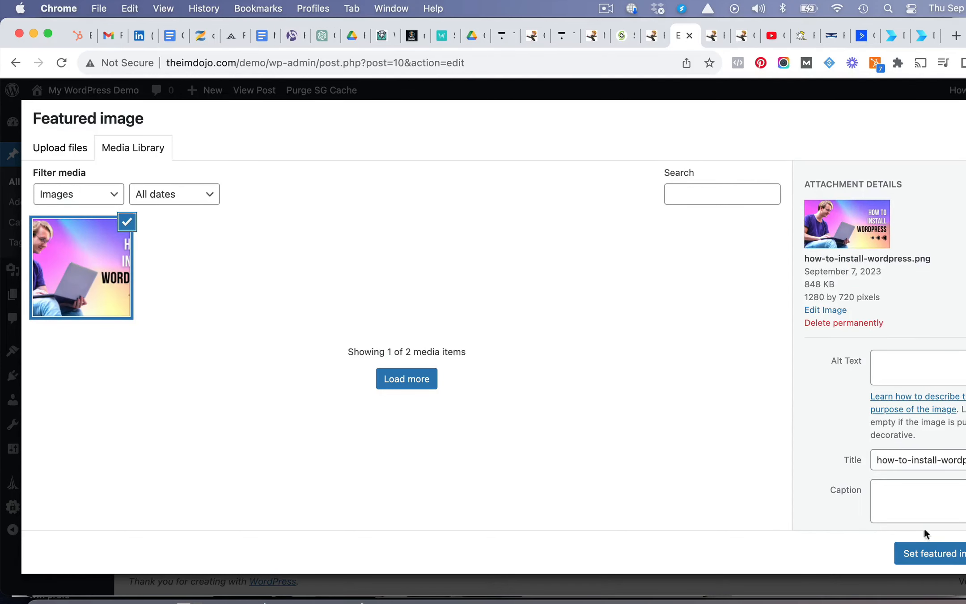
left_click(928, 553)
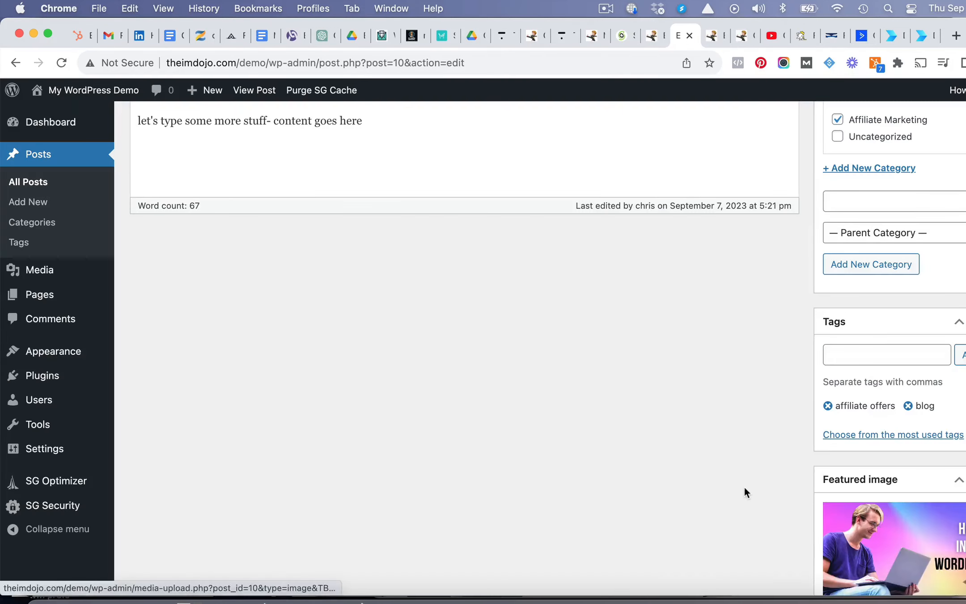
- Save the post with its category, tags and featured image, and open its preview
scroll(744, 484, "down", 3)
scroll(764, 443, "down", 3)
scroll(765, 448, "up", 10)
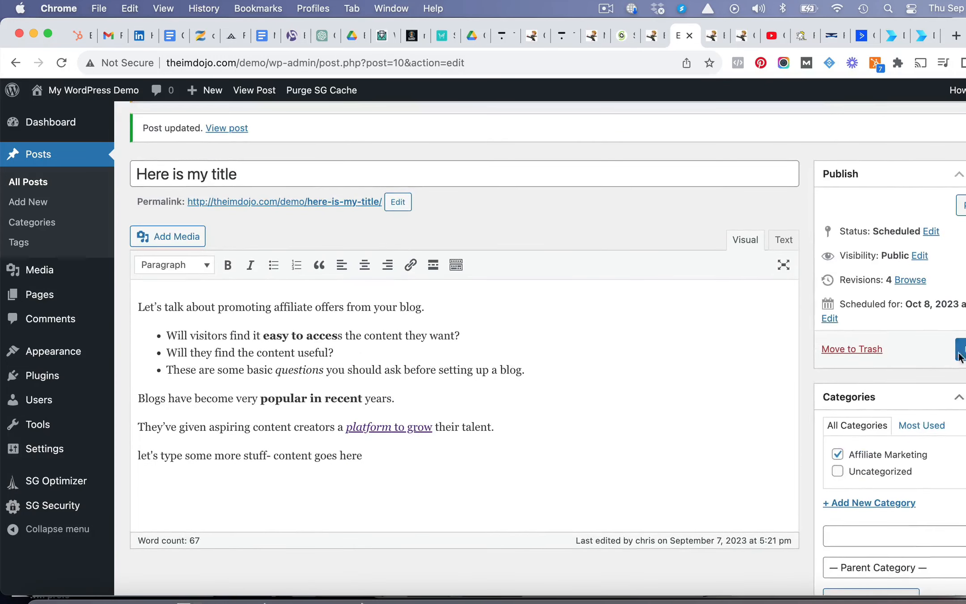
left_click(959, 351)
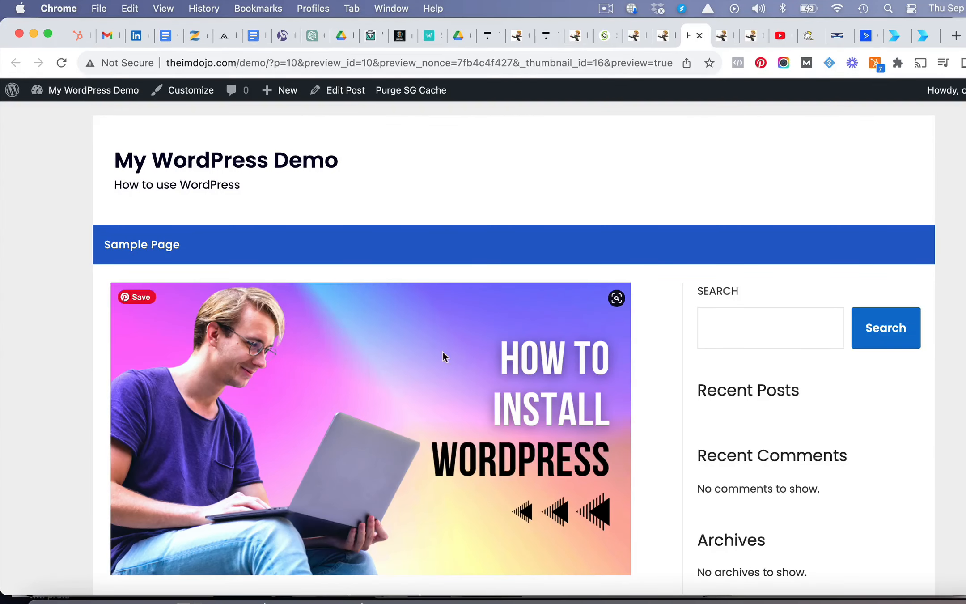
- Examine the featured image, title, publication date and body content in the post preview
scroll(440, 375, "down", 5)
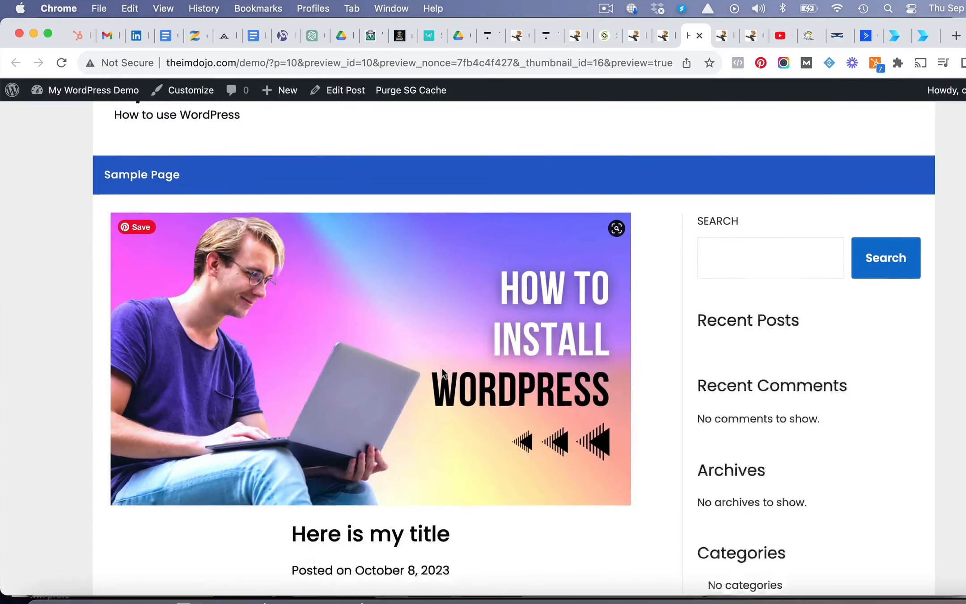
scroll(441, 366, "down", 2)
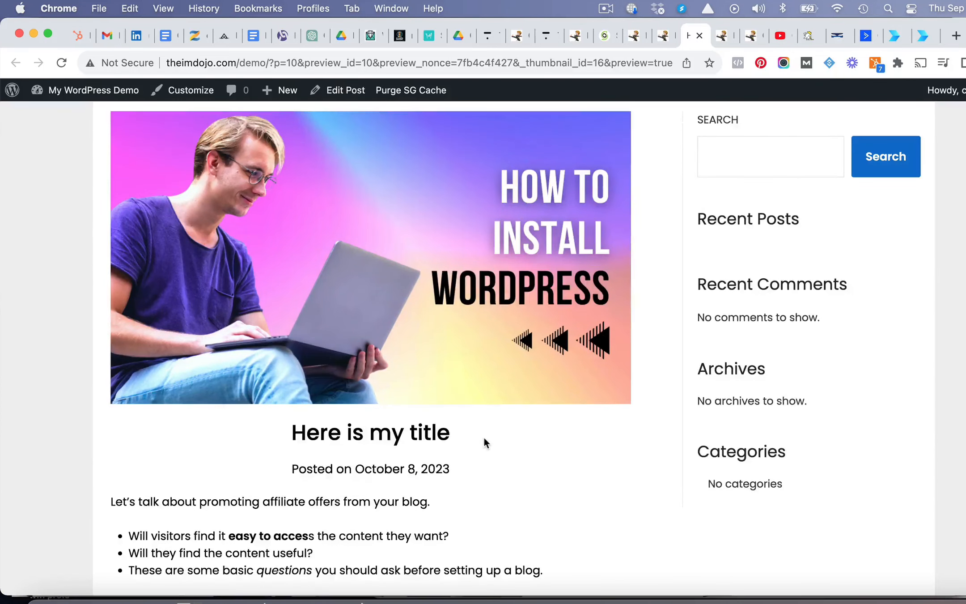
scroll(483, 438, "down", 1)
scroll(483, 438, "up", 5)
scroll(483, 438, "down", 2)
scroll(447, 465, "down", 7)
scroll(431, 492, "up", 4)
scroll(432, 492, "down", 8)
scroll(432, 492, "down", 5)
scroll(418, 447, "up", 3)
scroll(418, 442, "up", 10)
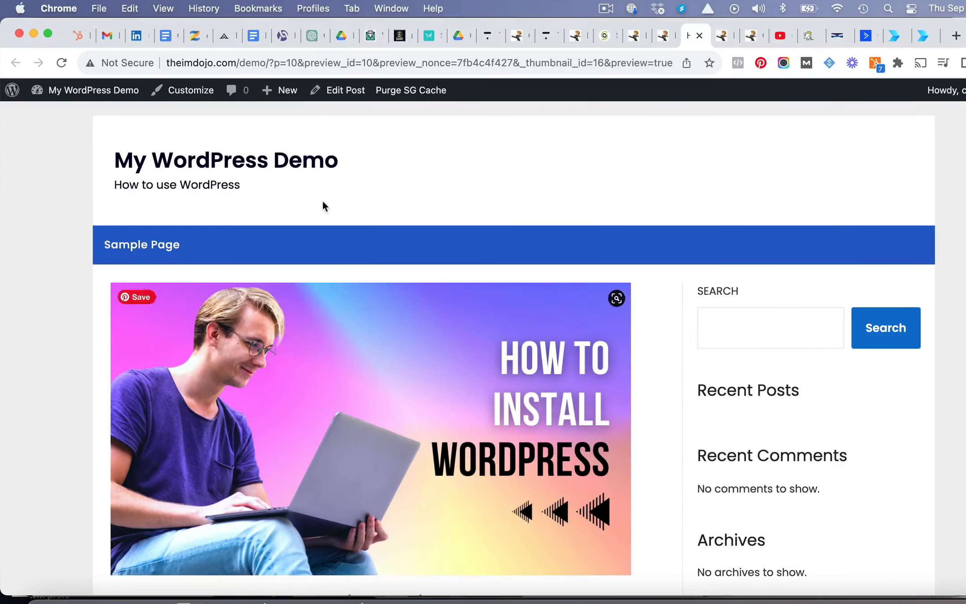
- Back in the post editor, add an empty paragraph above "Blogs have become very popular" and reveal the additional formatting tools
left_click(342, 91)
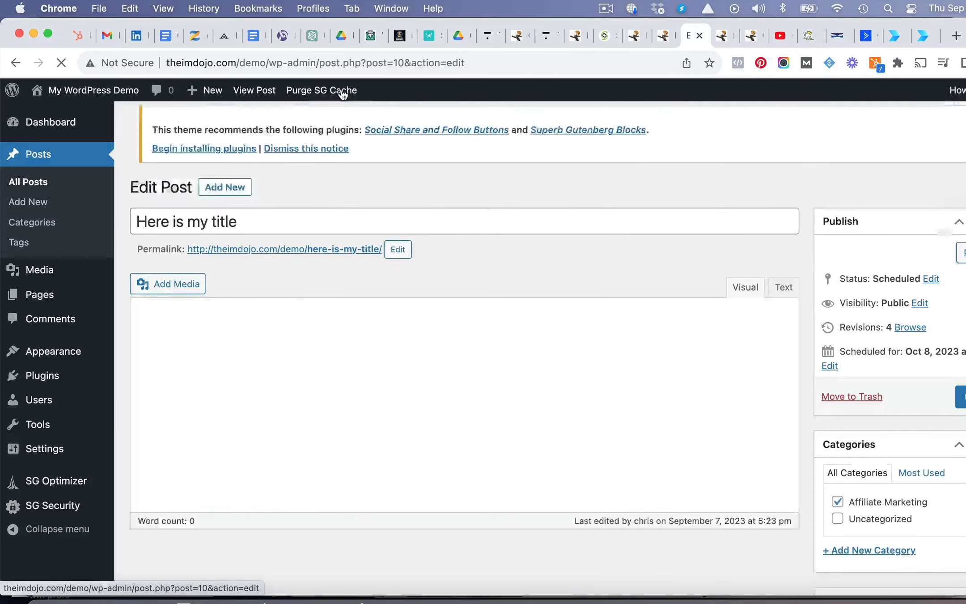
scroll(483, 370, "down", 1)
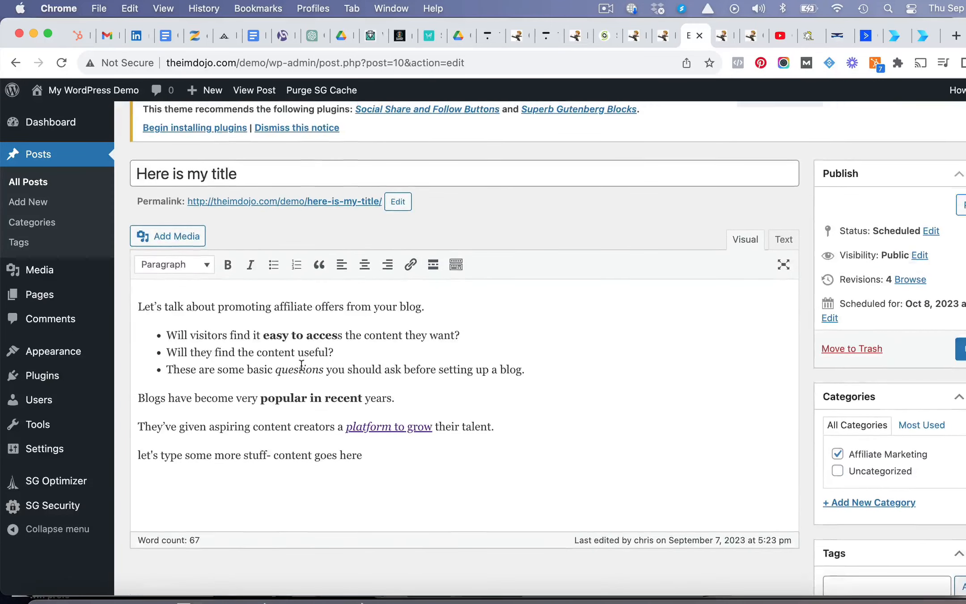
left_click(138, 398)
key("Return")
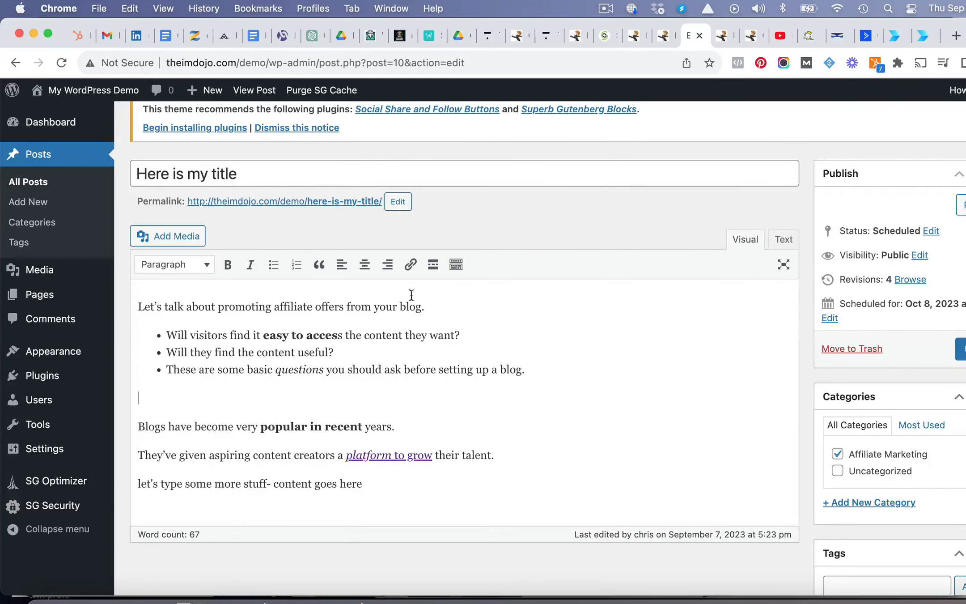
left_click(456, 265)
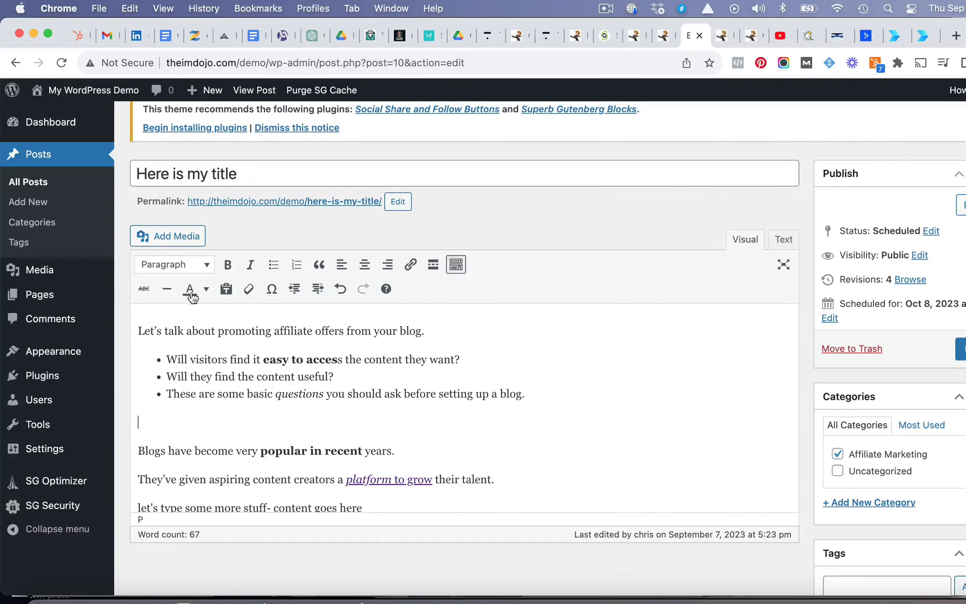
- Upload how-to-install-wordpress.png and insert it into the empty paragraph below the bulleted list
left_click(178, 237)
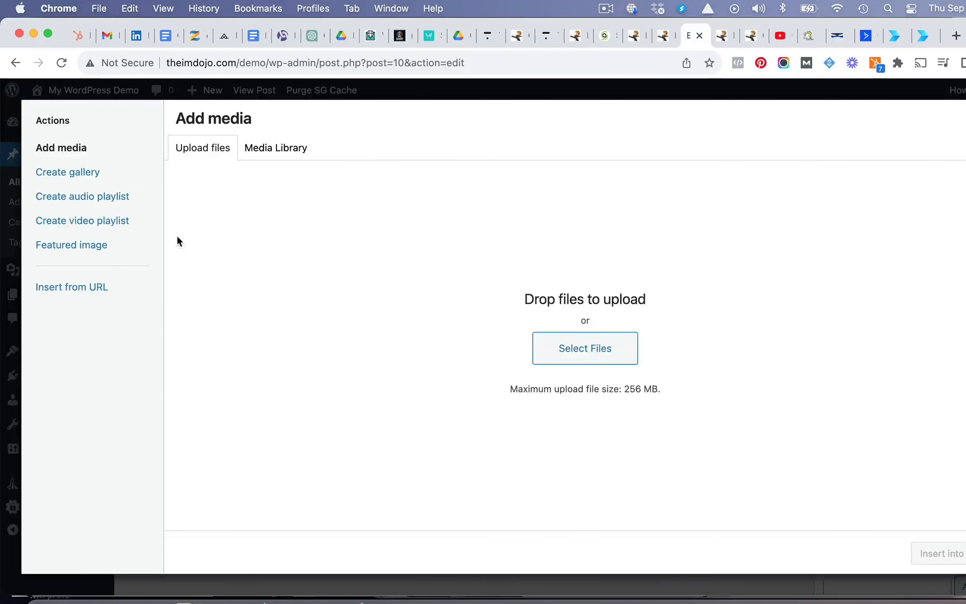
left_click(598, 354)
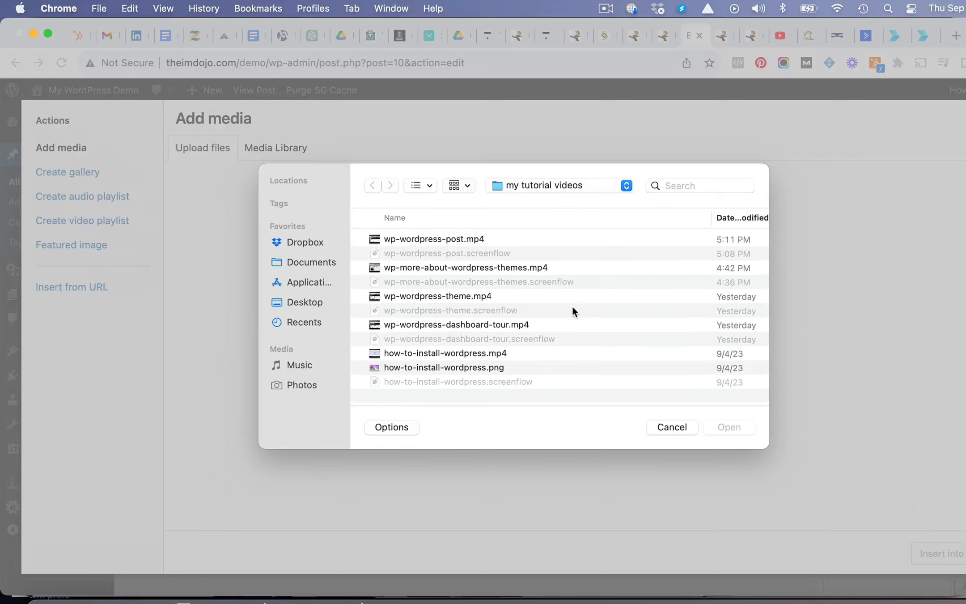
scroll(572, 308, "down", 1)
double_click(480, 367)
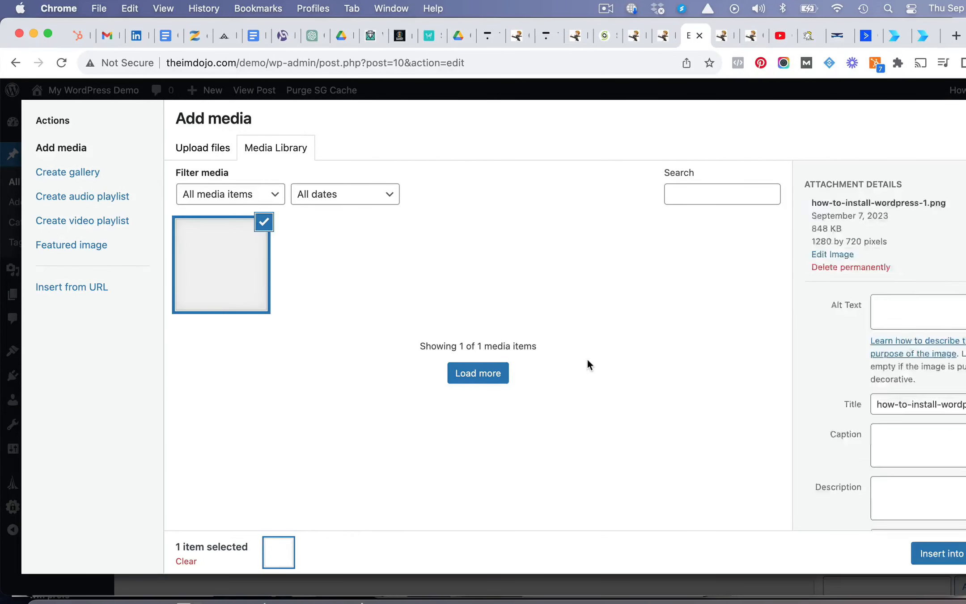
left_click(932, 549)
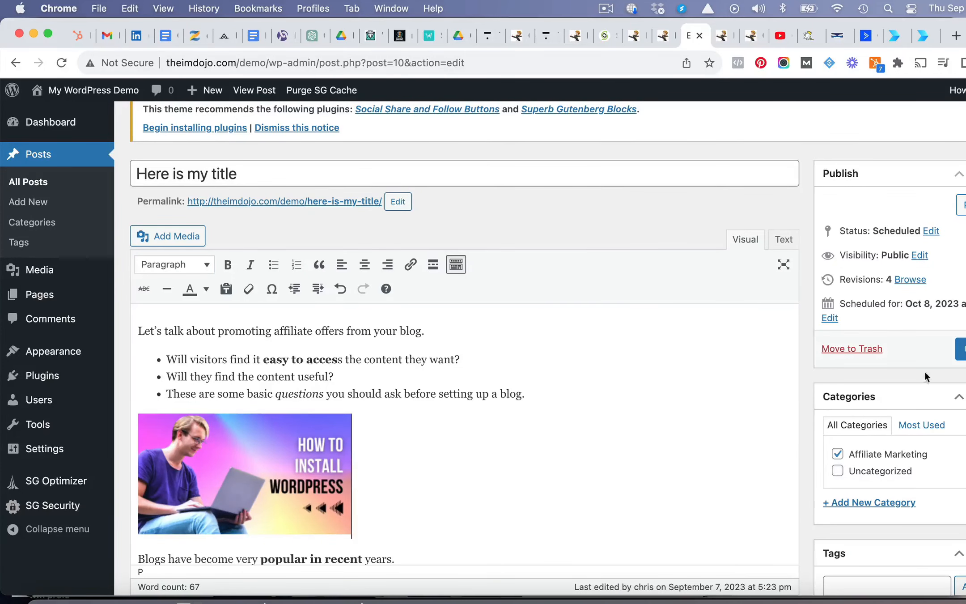
- Update the post with the inserted body image and open its preview
left_click(961, 348)
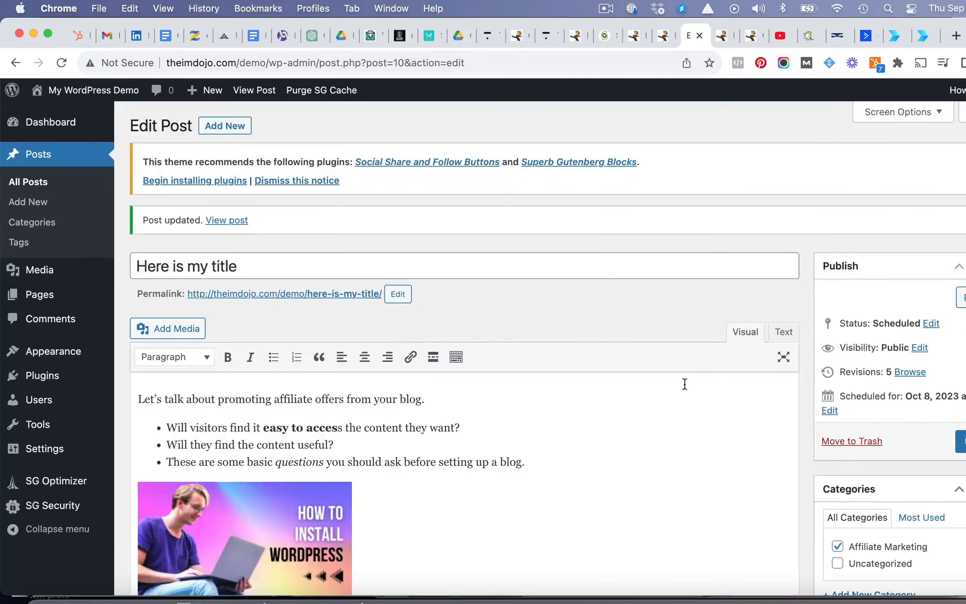
scroll(572, 434, "down", 2)
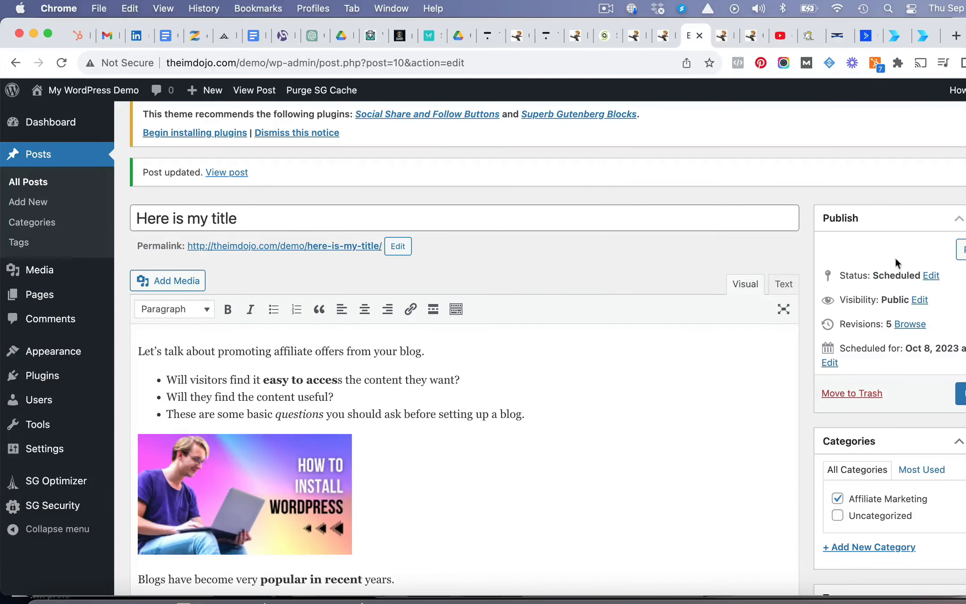
left_click(962, 252)
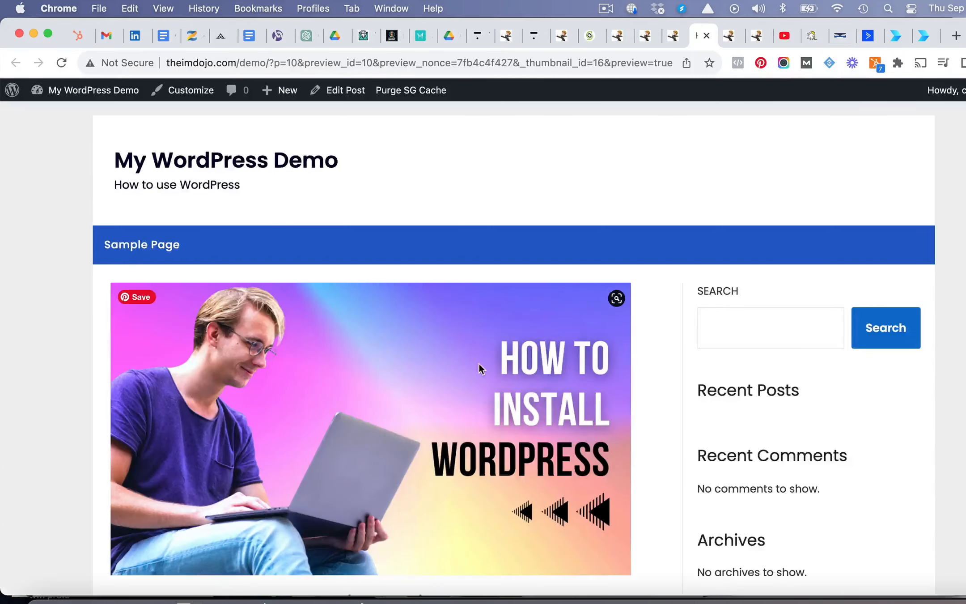
- Examine the inserted image, its placement below the bulleted list and the remaining body content in the post preview
scroll(480, 363, "down", 10)
scroll(479, 365, "down", 1)
scroll(478, 364, "up", 7)
scroll(478, 364, "down", 6)
scroll(479, 365, "up", 3)
scroll(477, 363, "up", 2)
scroll(478, 363, "down", 4)
scroll(477, 363, "up", 3)
scroll(478, 370, "down", 4)
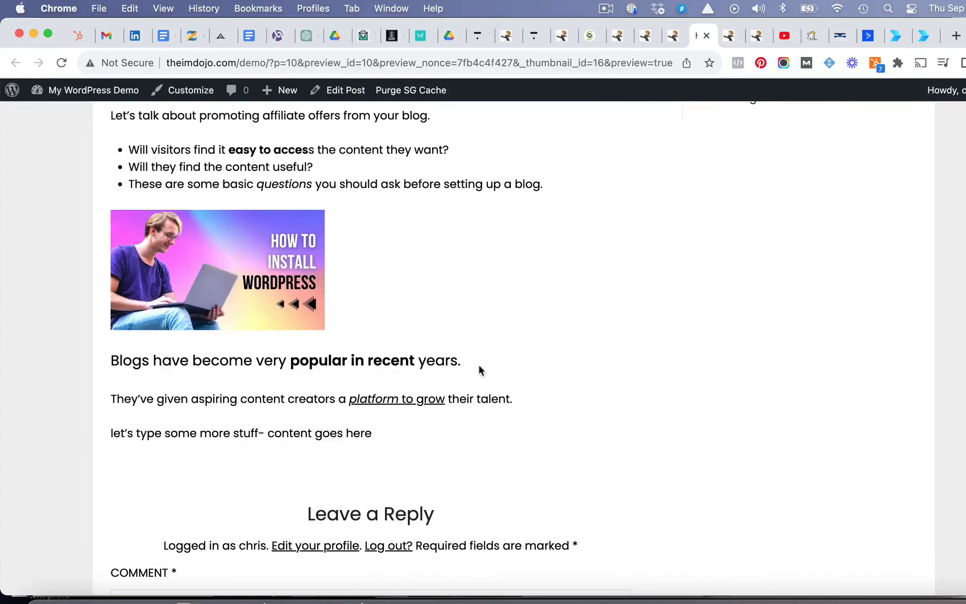
scroll(487, 302, "down", 5)
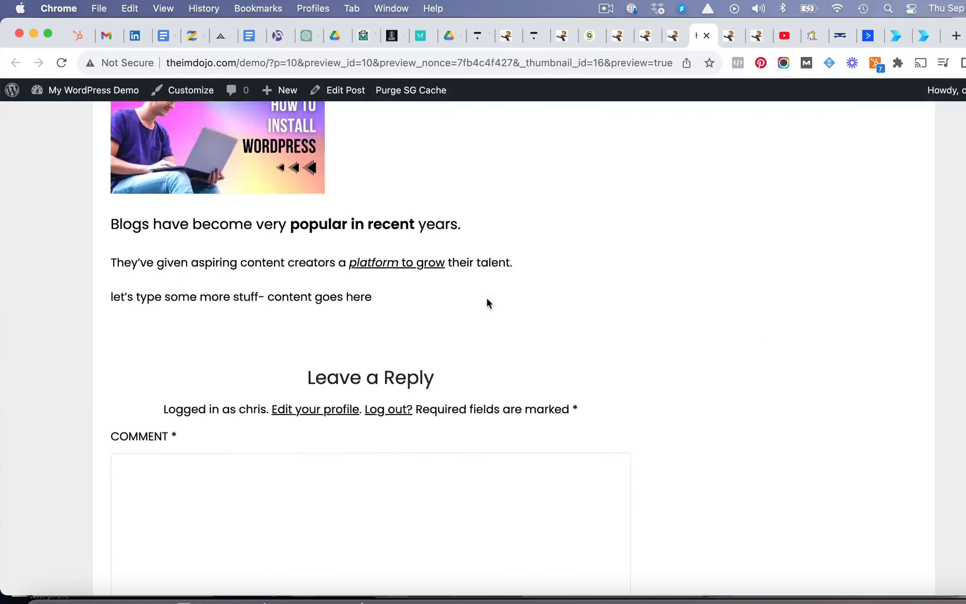
scroll(488, 298, "up", 8)
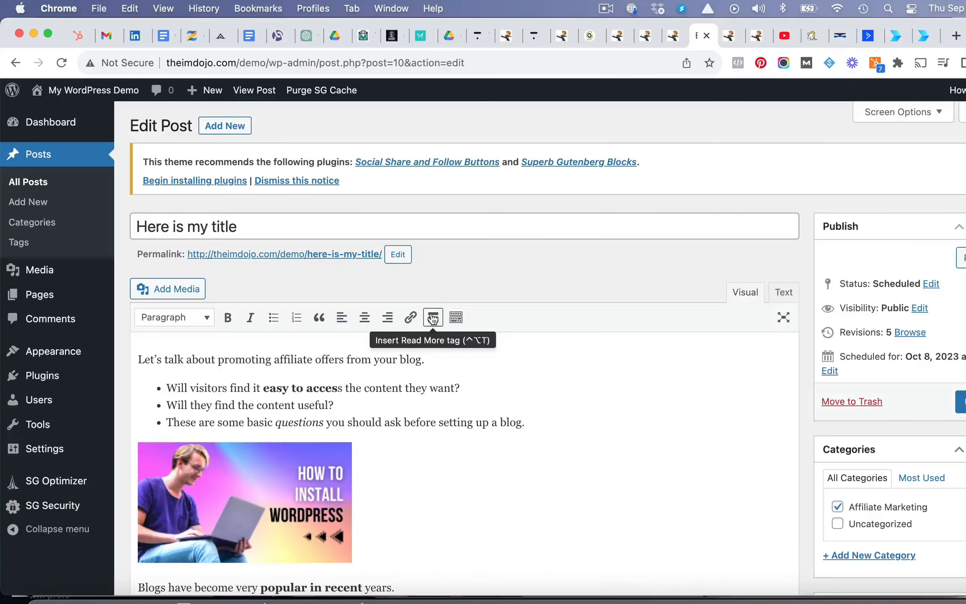
- Back in the post editor, insert a Read More tag on a new line after the opening paragraph
left_click(455, 354)
key("Return")
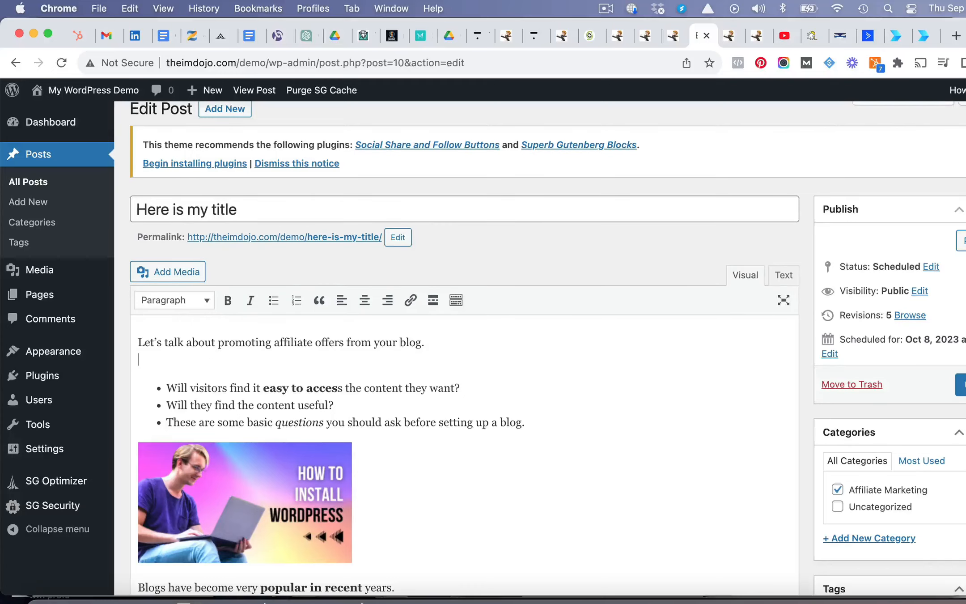
left_click(433, 300)
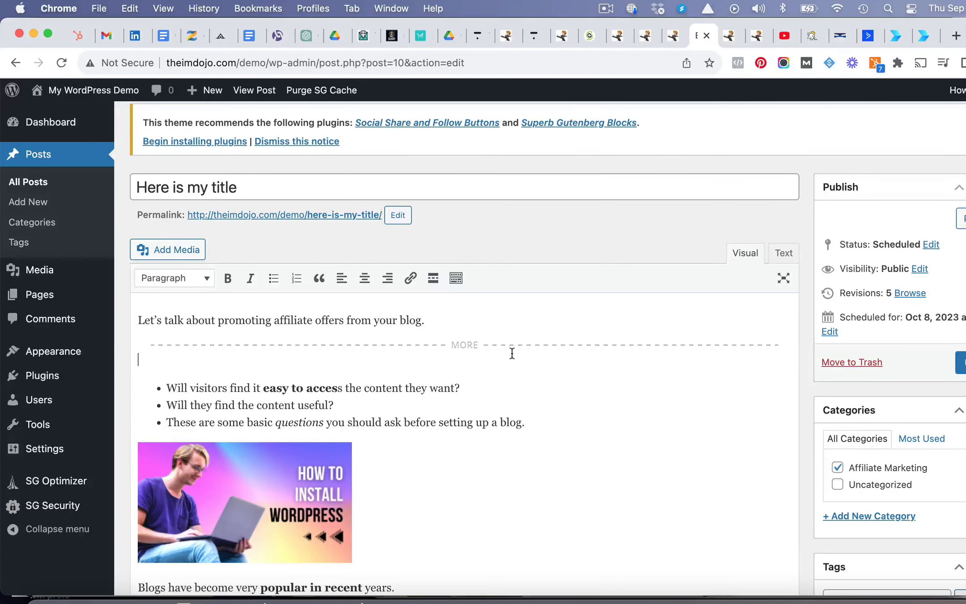
scroll(568, 400, "down", 3)
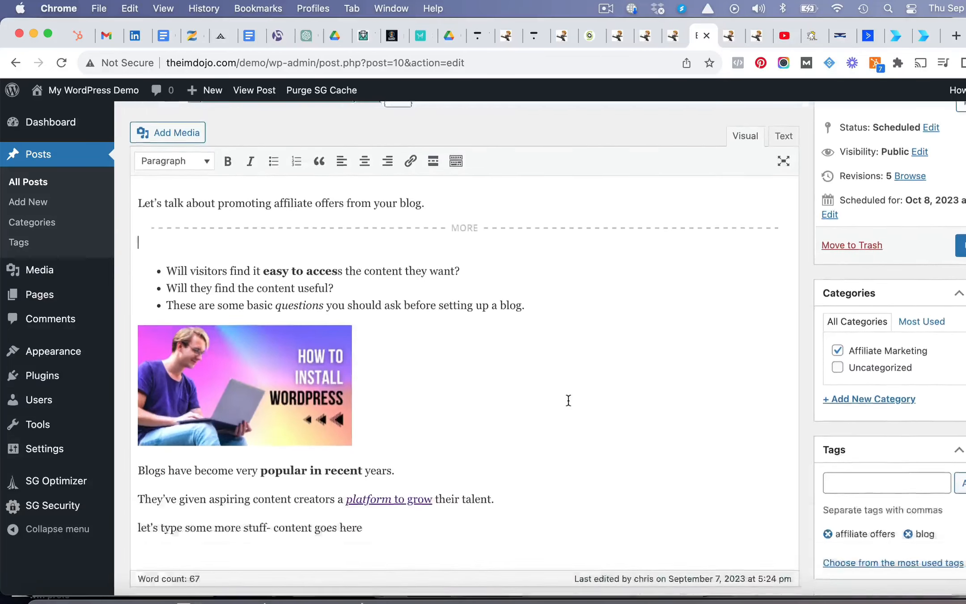
- Reveal the additional formatting tools and colour "questions you should ask" in the third bullet orange
scroll(568, 400, "up", 4)
left_click(456, 317)
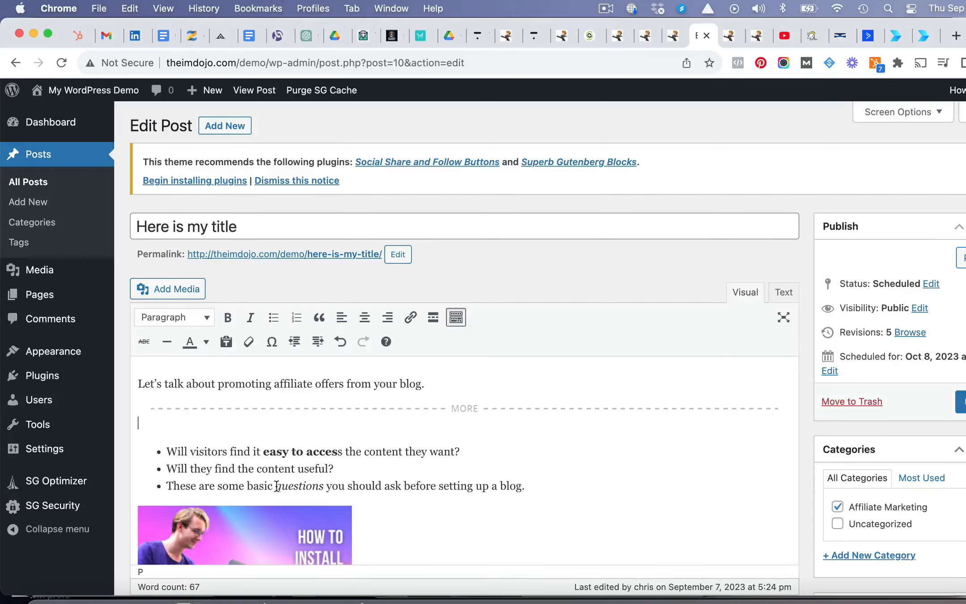
left_click_drag(277, 486, 400, 491)
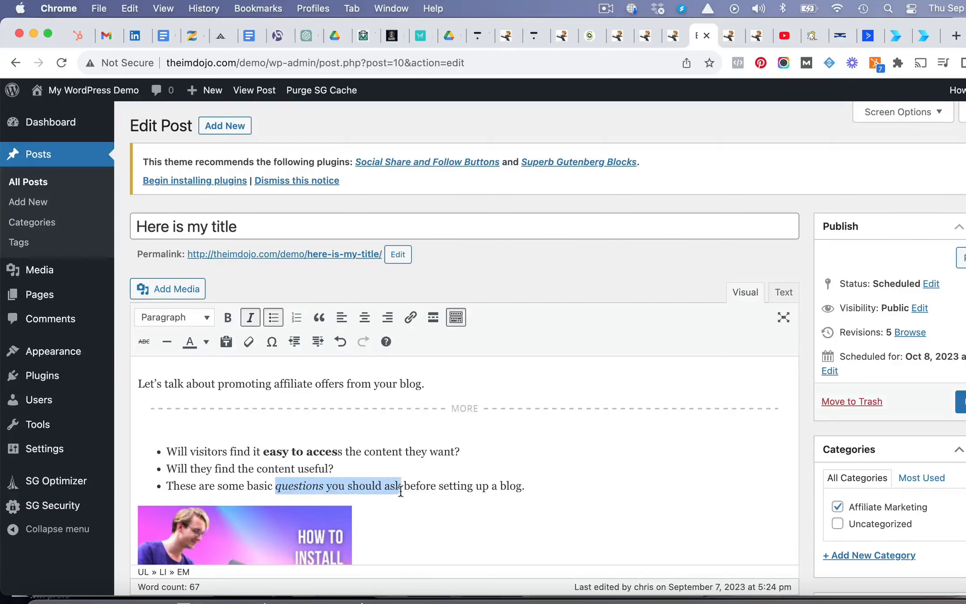
left_click(208, 342)
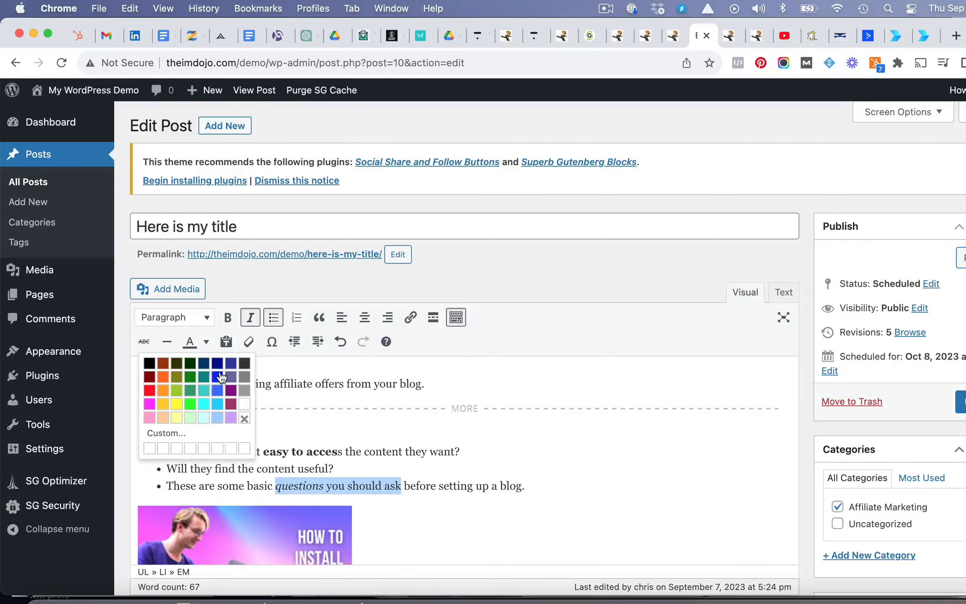
left_click(164, 381)
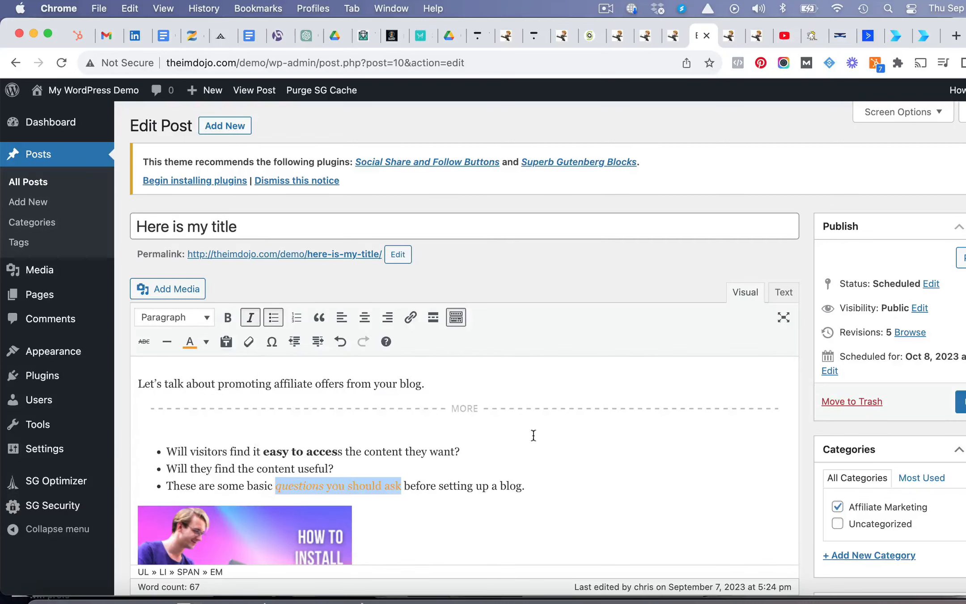
left_click(563, 457)
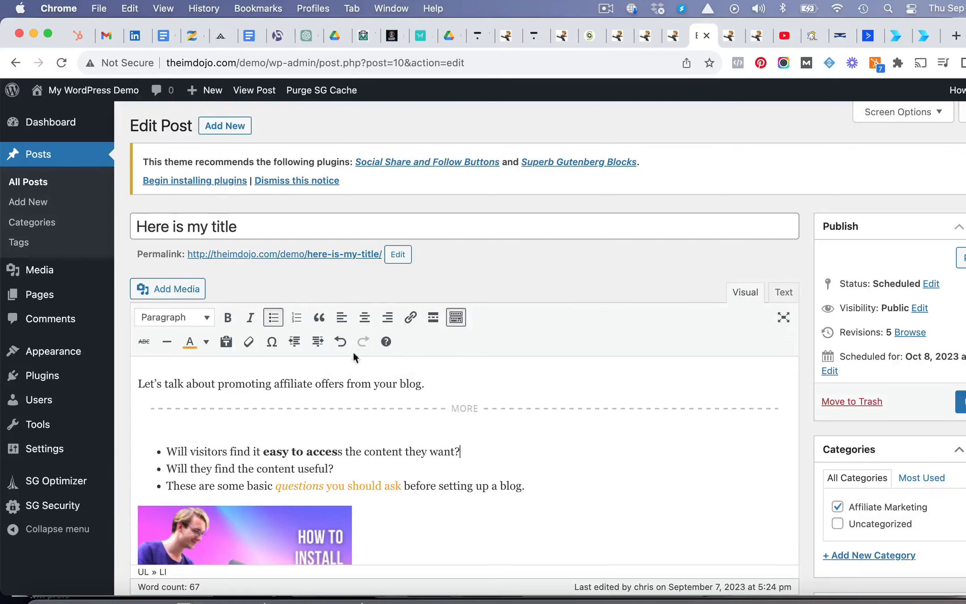
- Undo the orange text colour, the Read More tag and the new line above the bulleted list
left_click(341, 342)
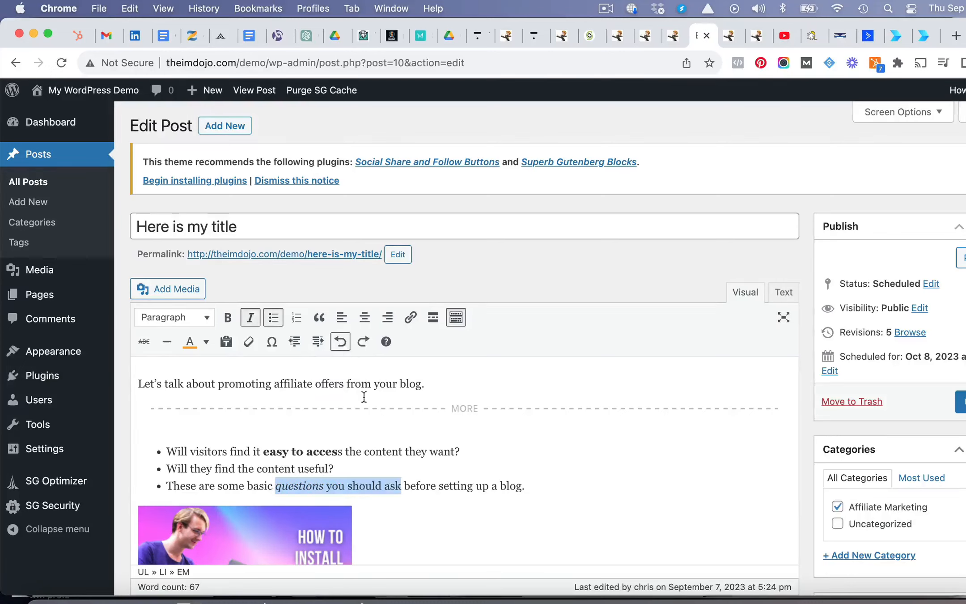
left_click(340, 342)
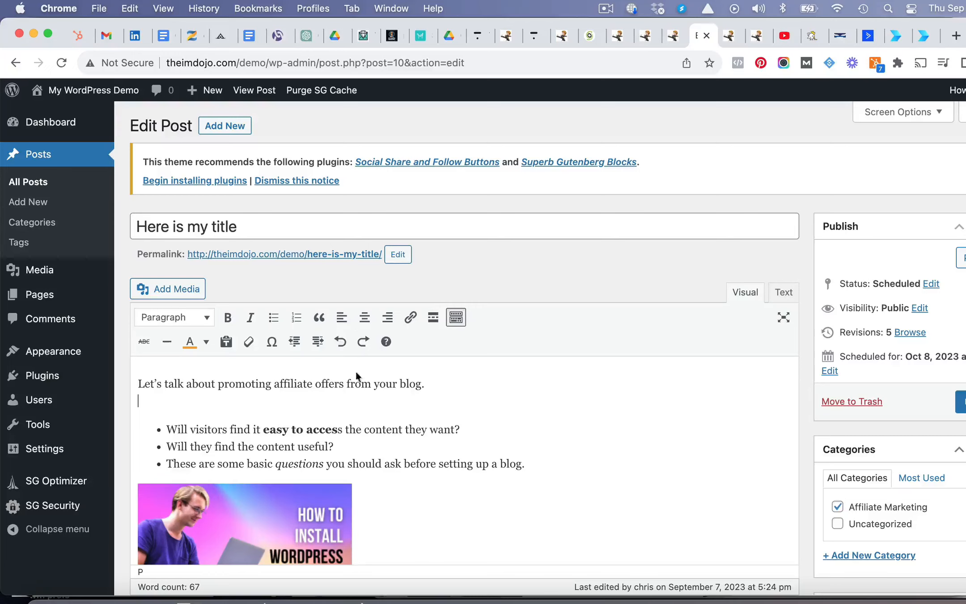
left_click(343, 344)
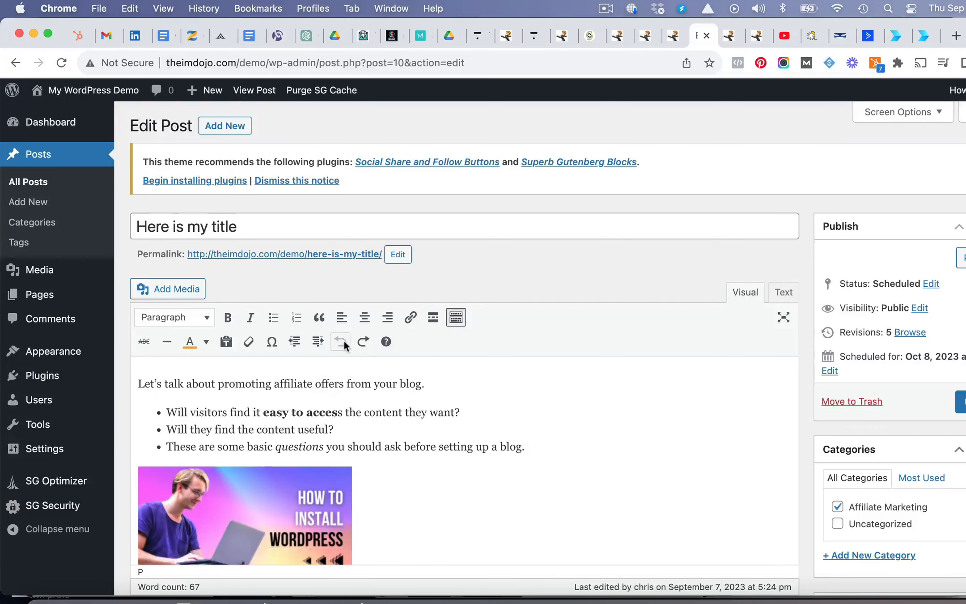
- Update the post and open its preview to review the featured image, title and body content
scroll(552, 444, "down", 1)
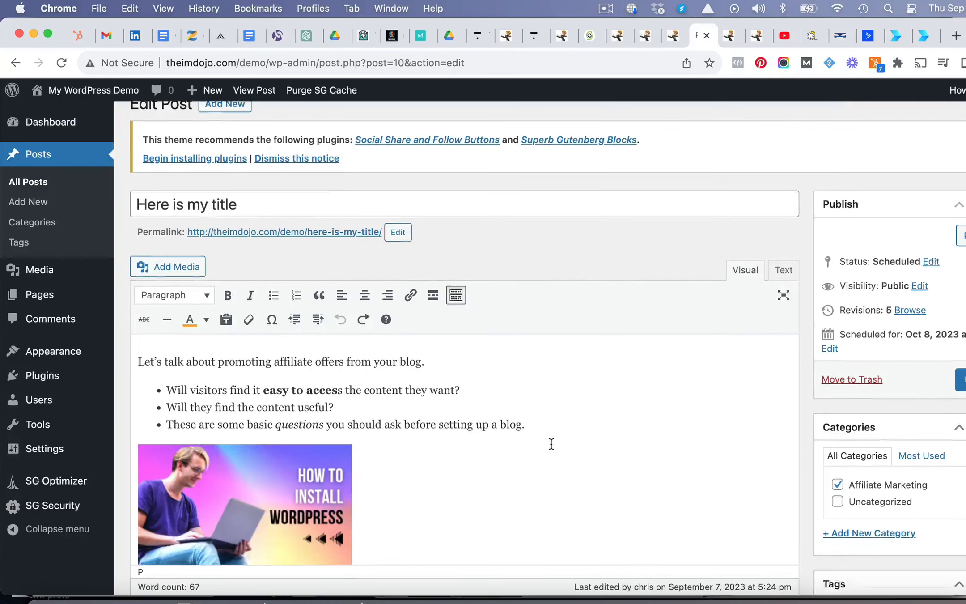
left_click(961, 379)
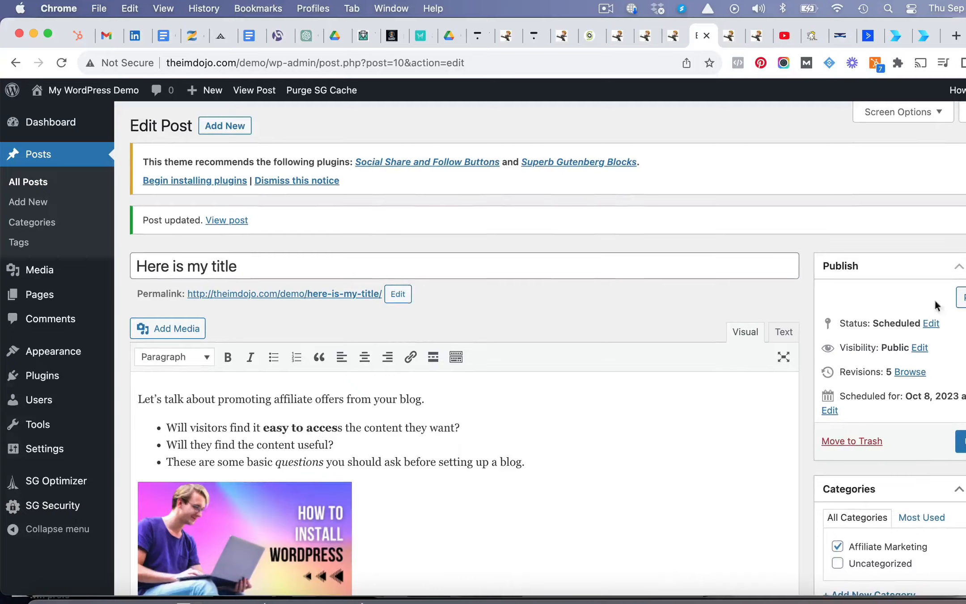
left_click(962, 299)
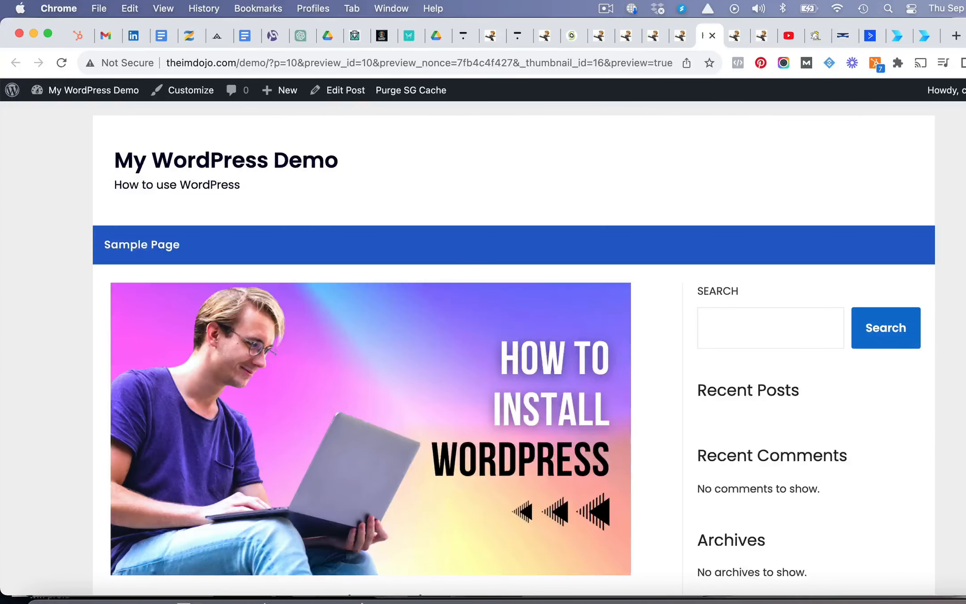
scroll(933, 354, "down", 10)
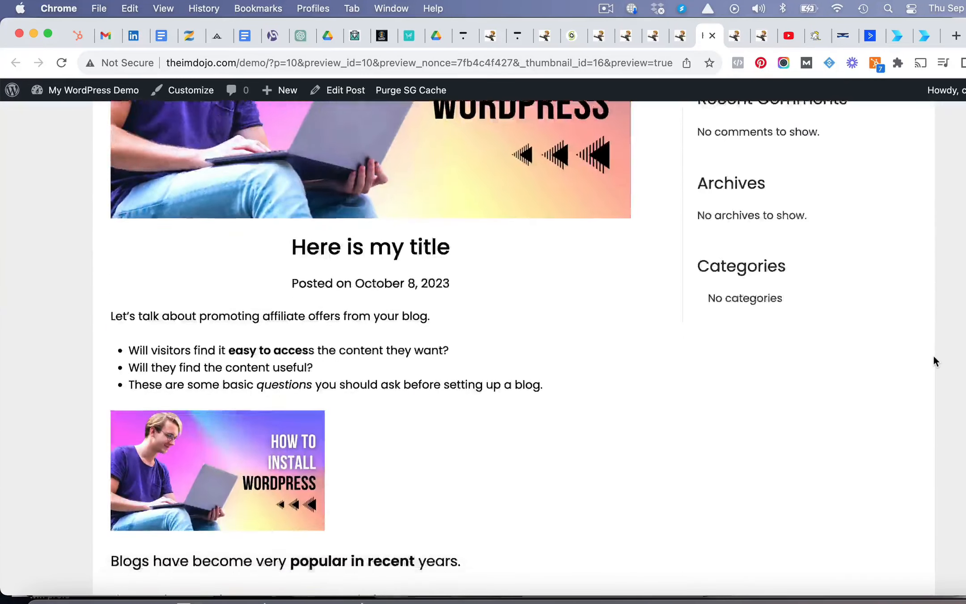
scroll(933, 353, "up", 5)
scroll(933, 353, "up", 5)
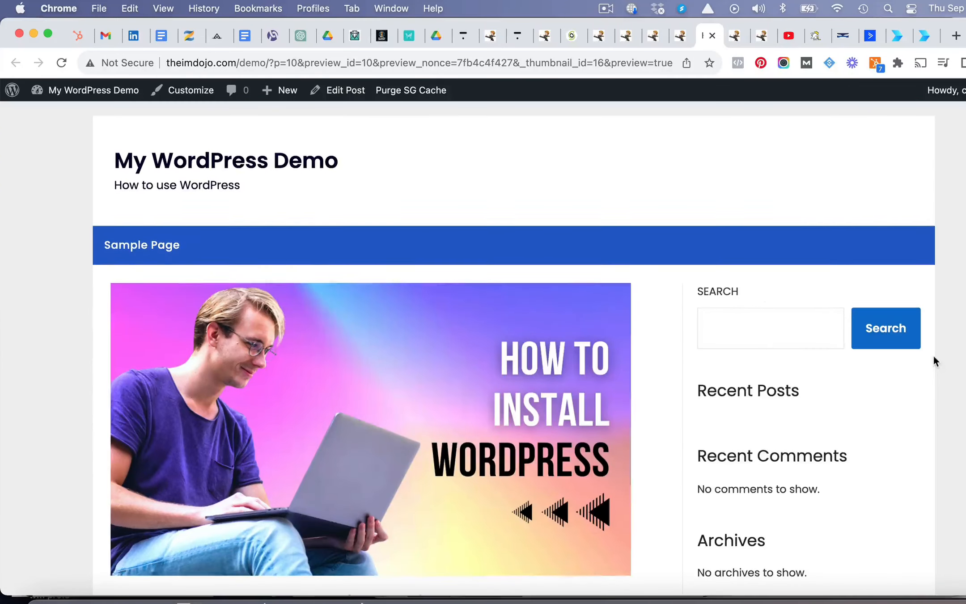